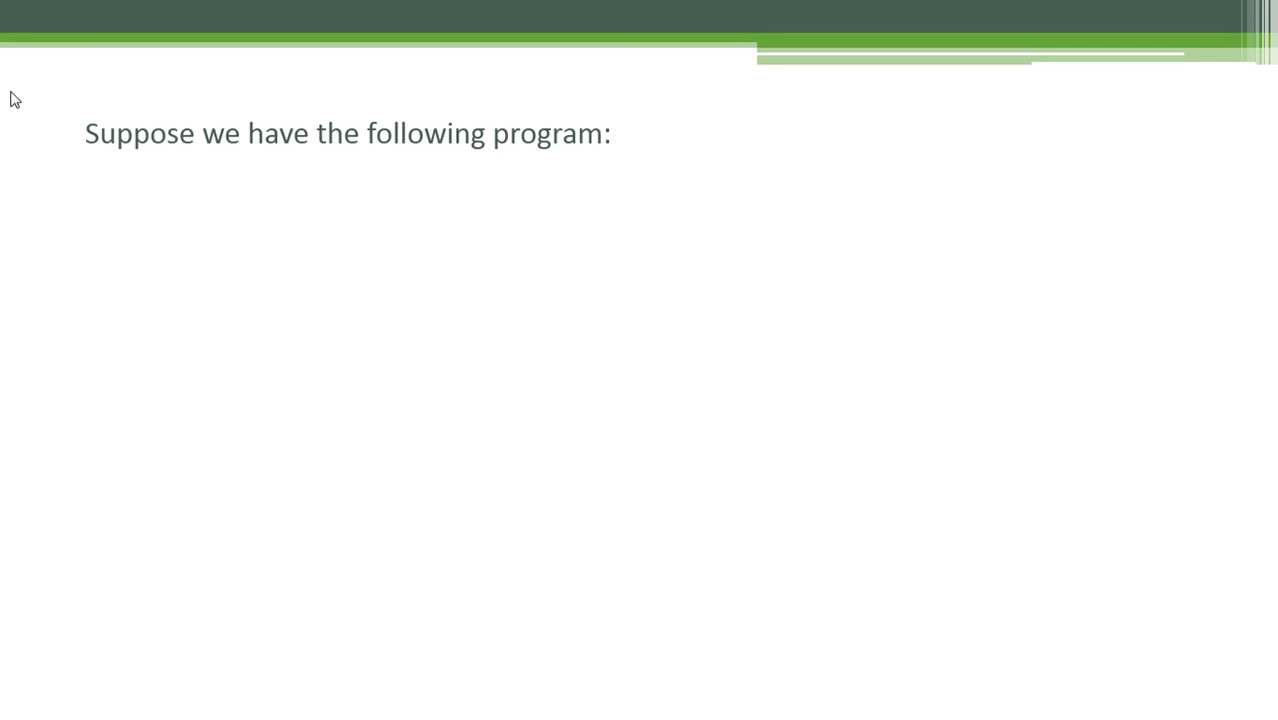
Step through the ZSTARTTXT example slide to its PROGRAM TEST usage, then switch to ZCALCULATOR in SAP.
key("Right")
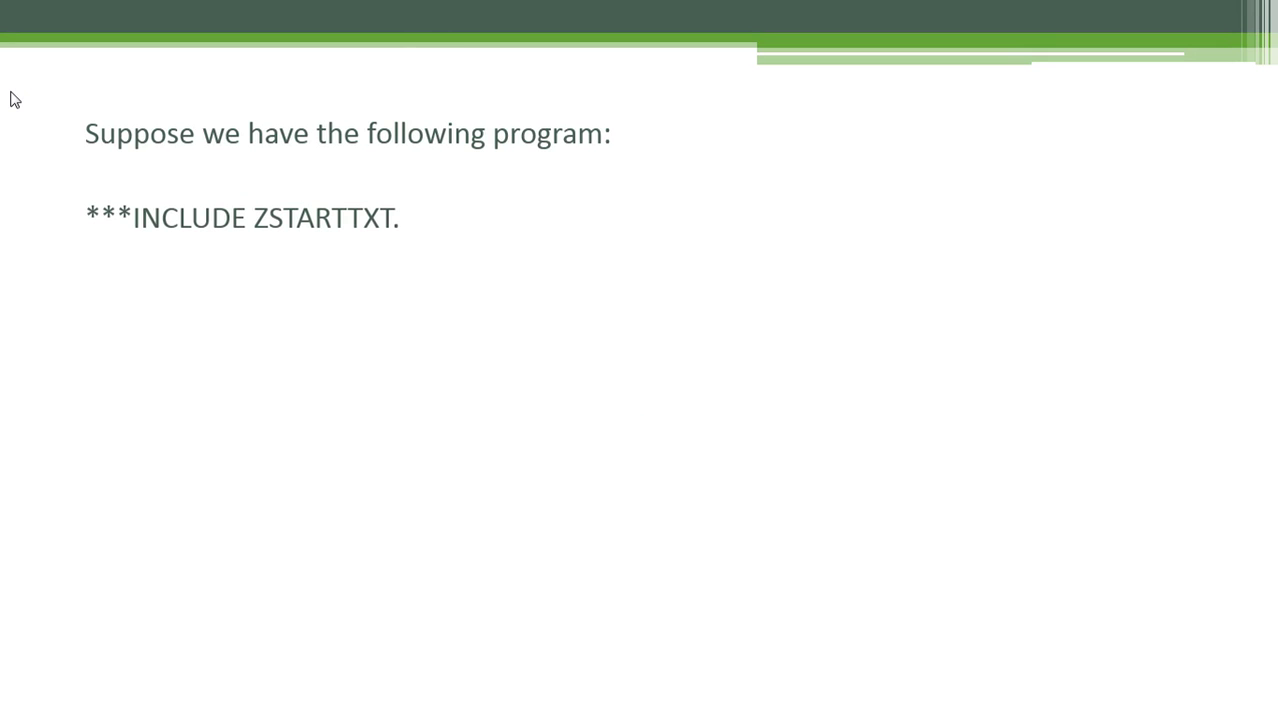
key("Right")
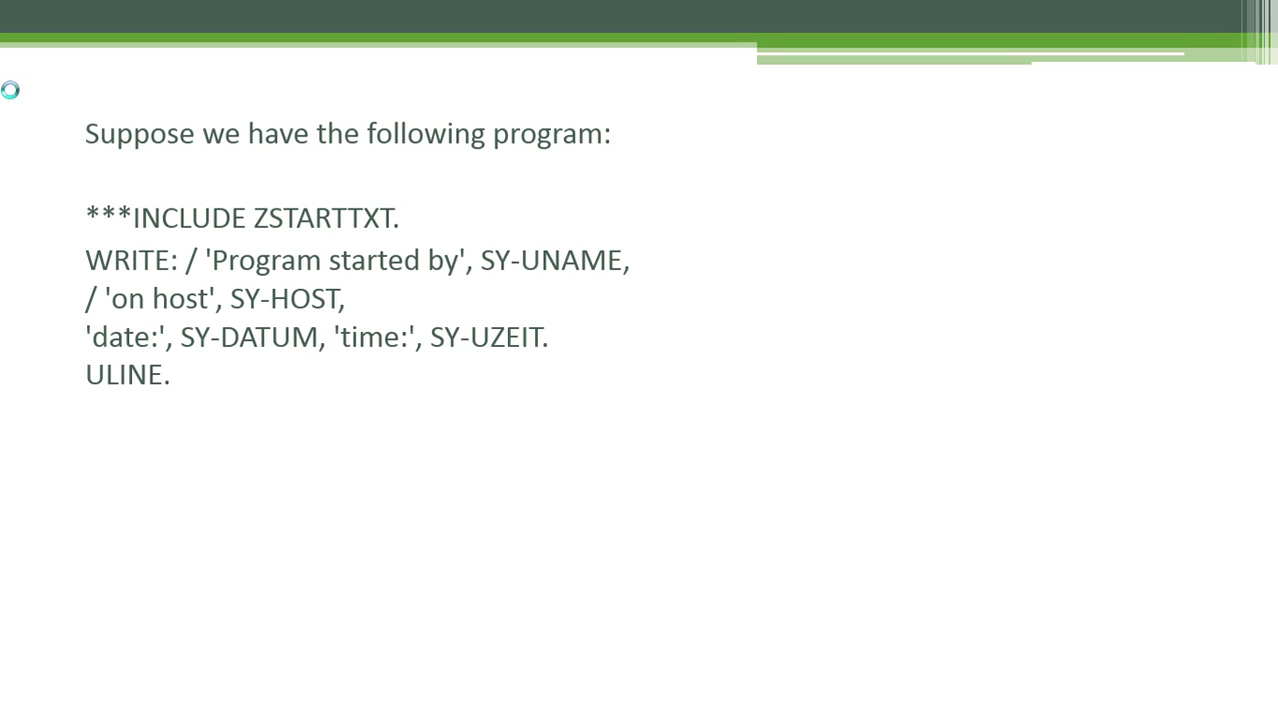
key("Right")
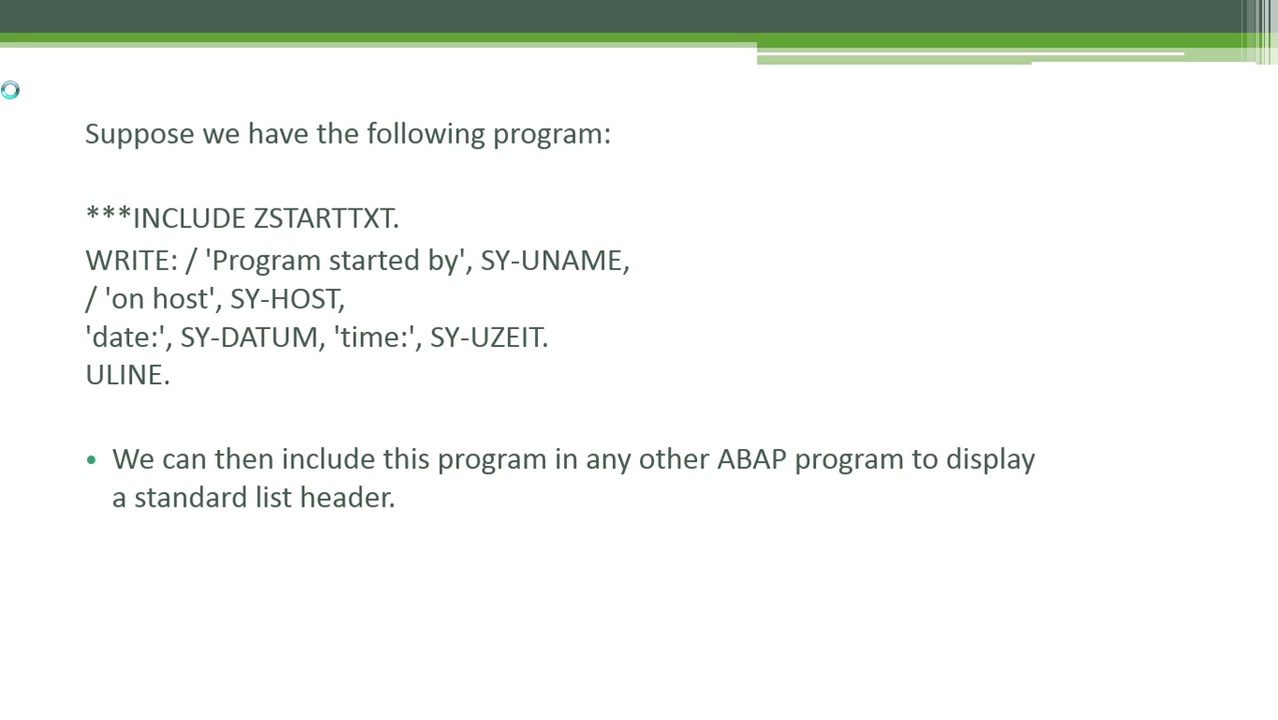
key("Right")
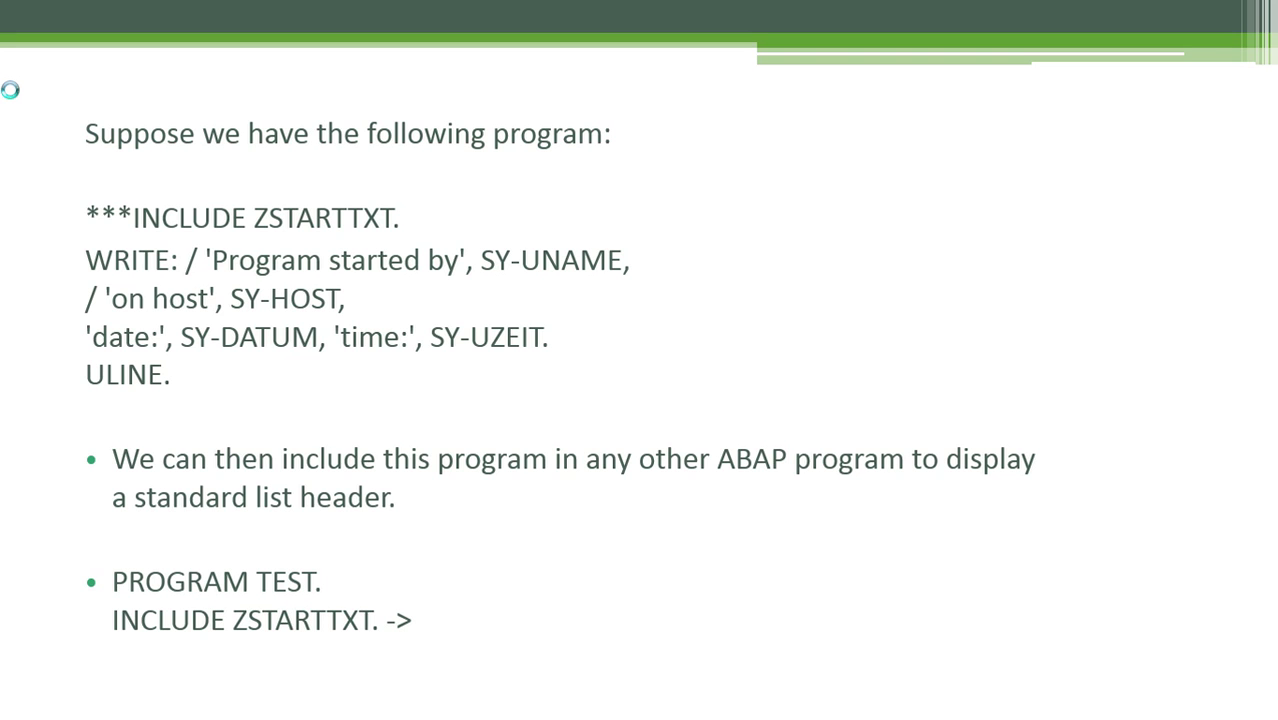
key("alt+Tab")
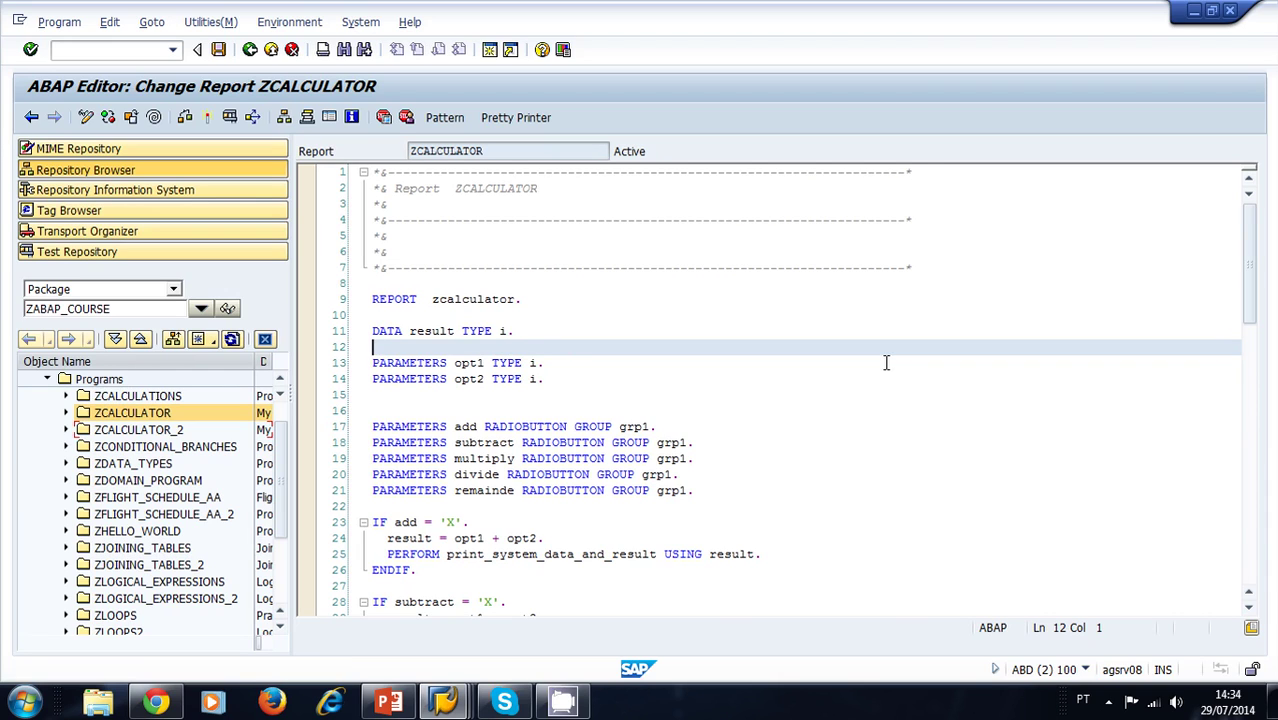
Insert the line 'include zinclude_header.' on line 10, directly below REPORT zcalculator.
key("Down")
key("Down")
key("Down")
key("Down")
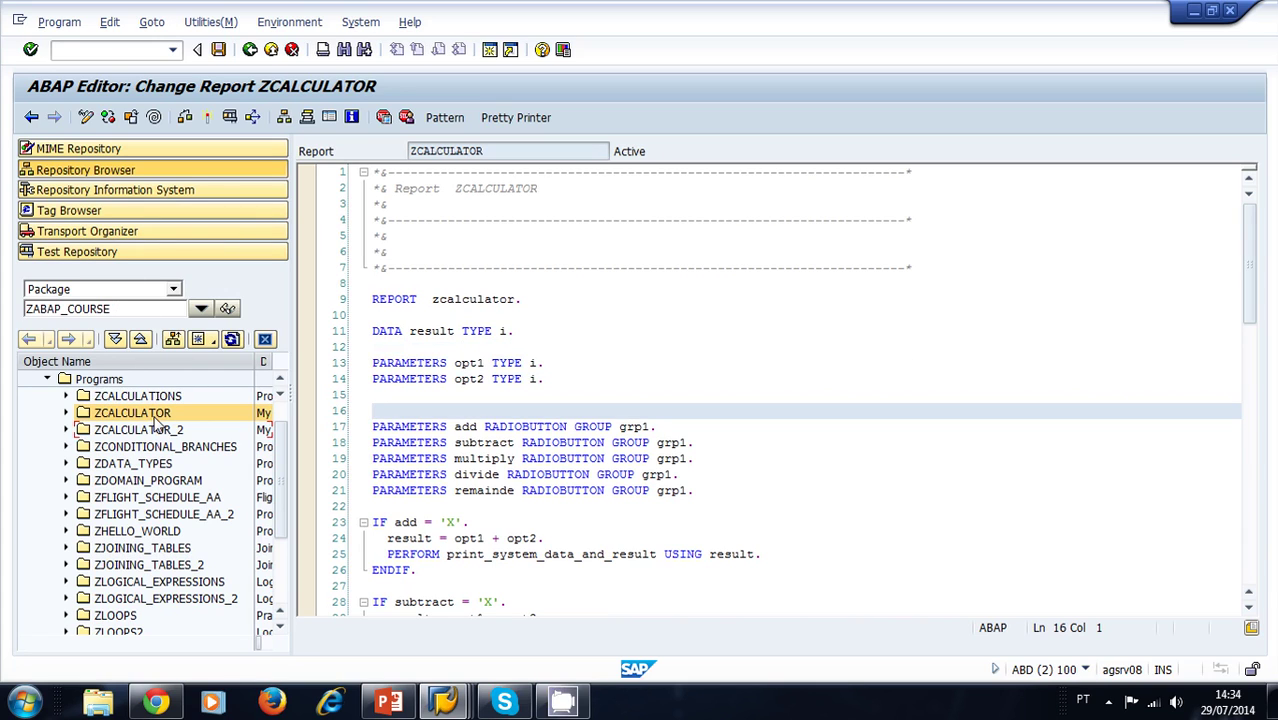
left_click(463, 332)
left_click(533, 318)
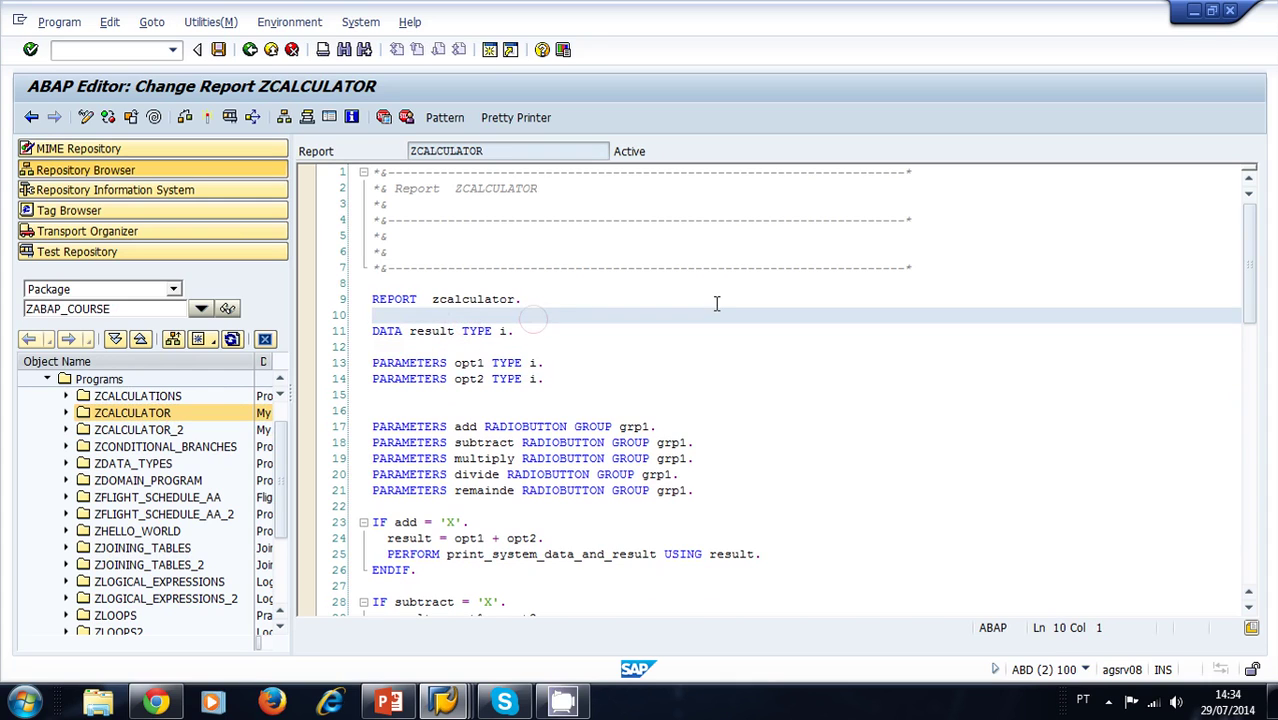
key("Return")
key("Up")
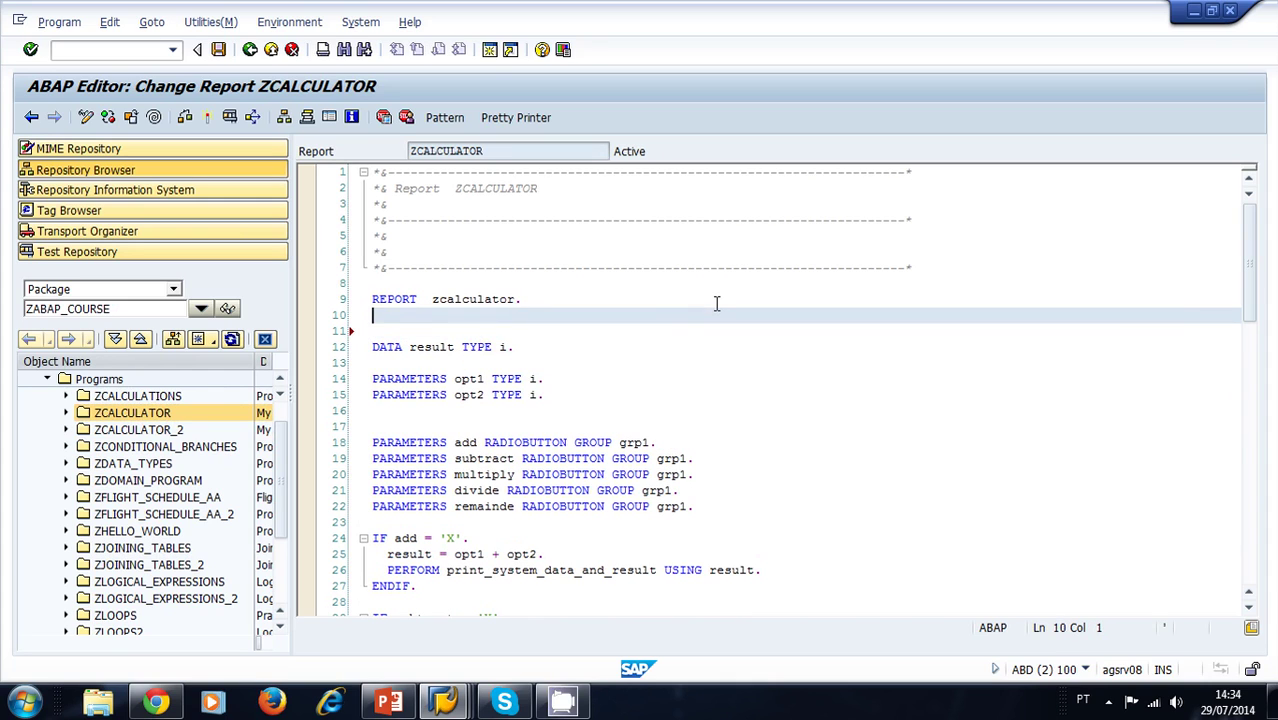
type("i")
type("nclude ")
type("z")
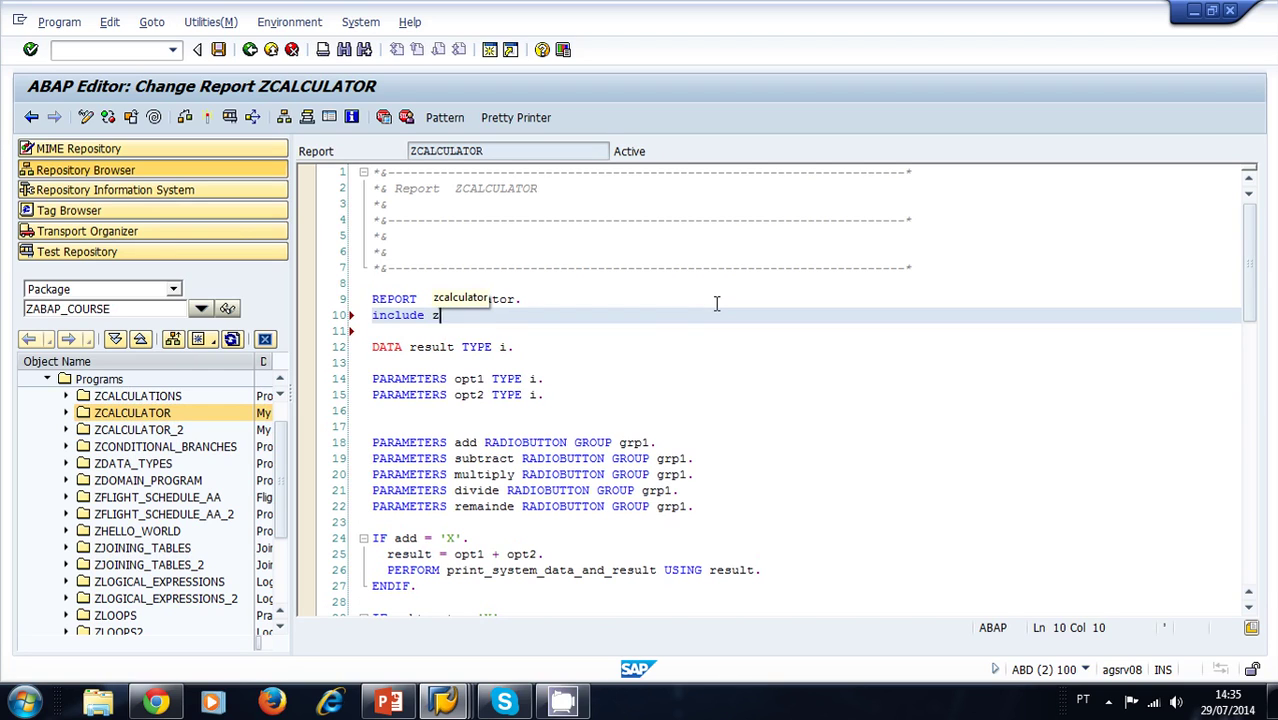
type("include")
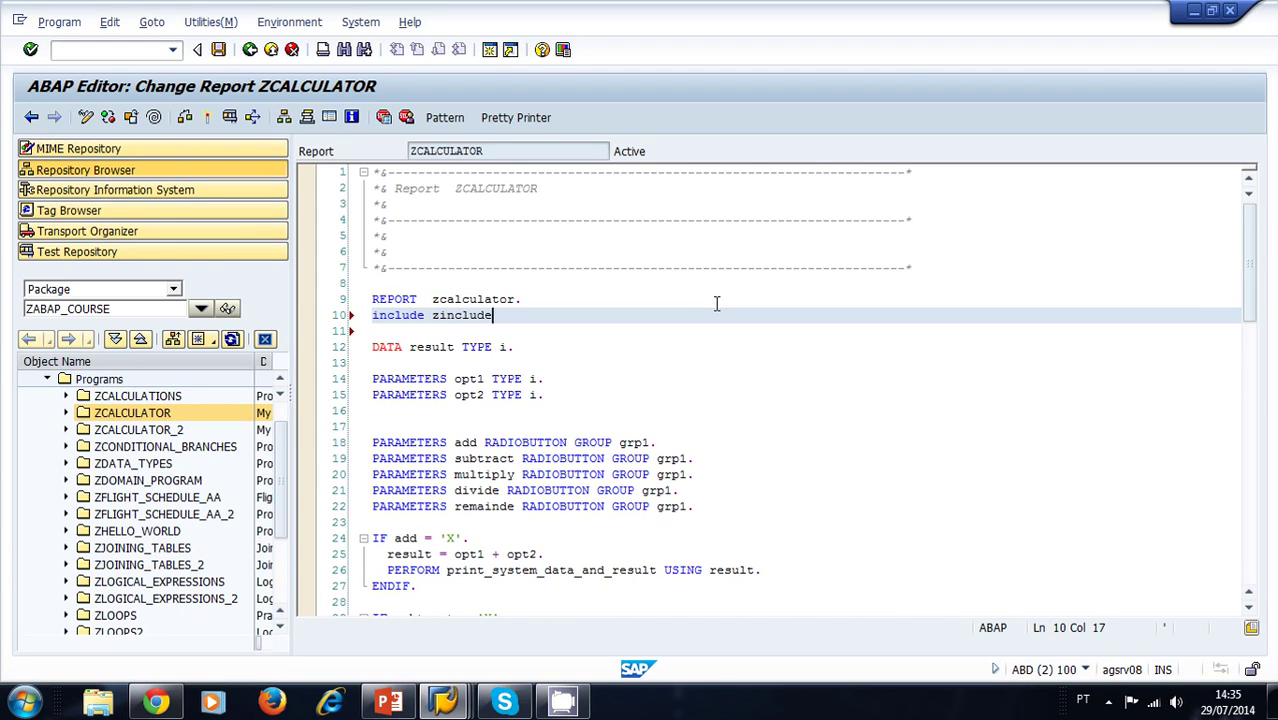
type("_")
type("header.")
Create the missing zinclude_header as an INCLUDE program, saving ZCALCULATOR first.
double_click(462, 314)
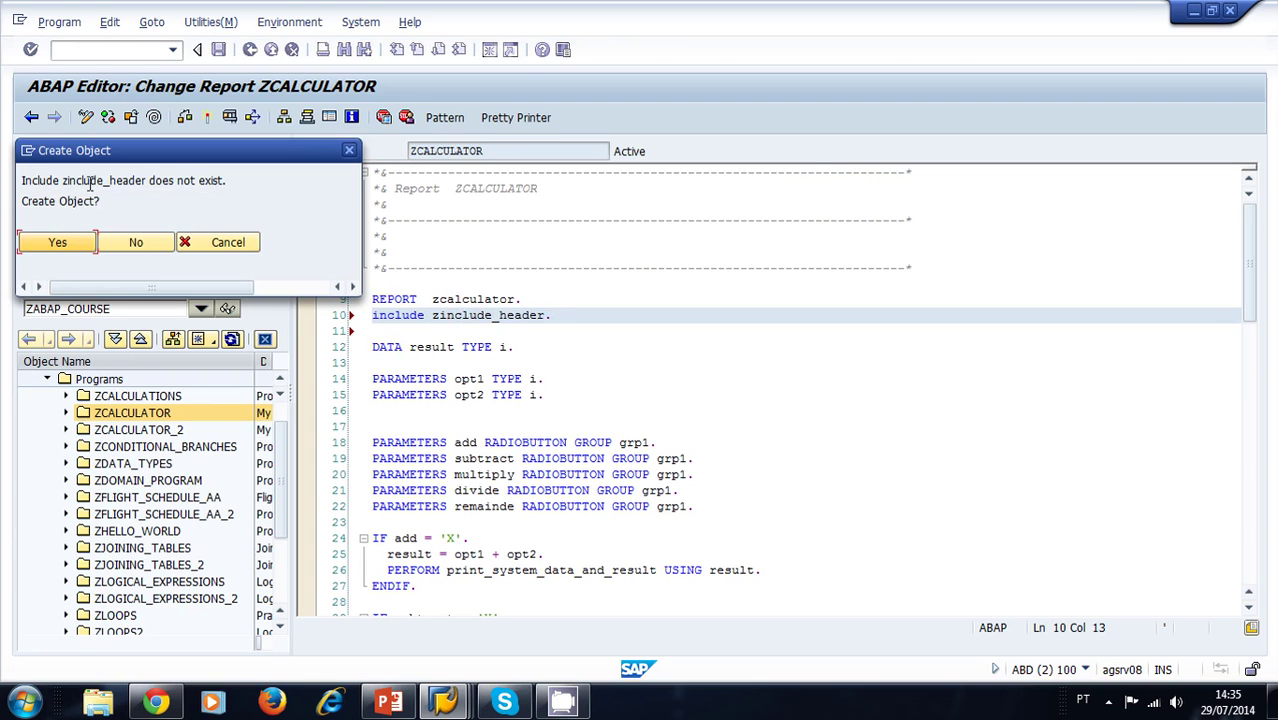
left_click(78, 245)
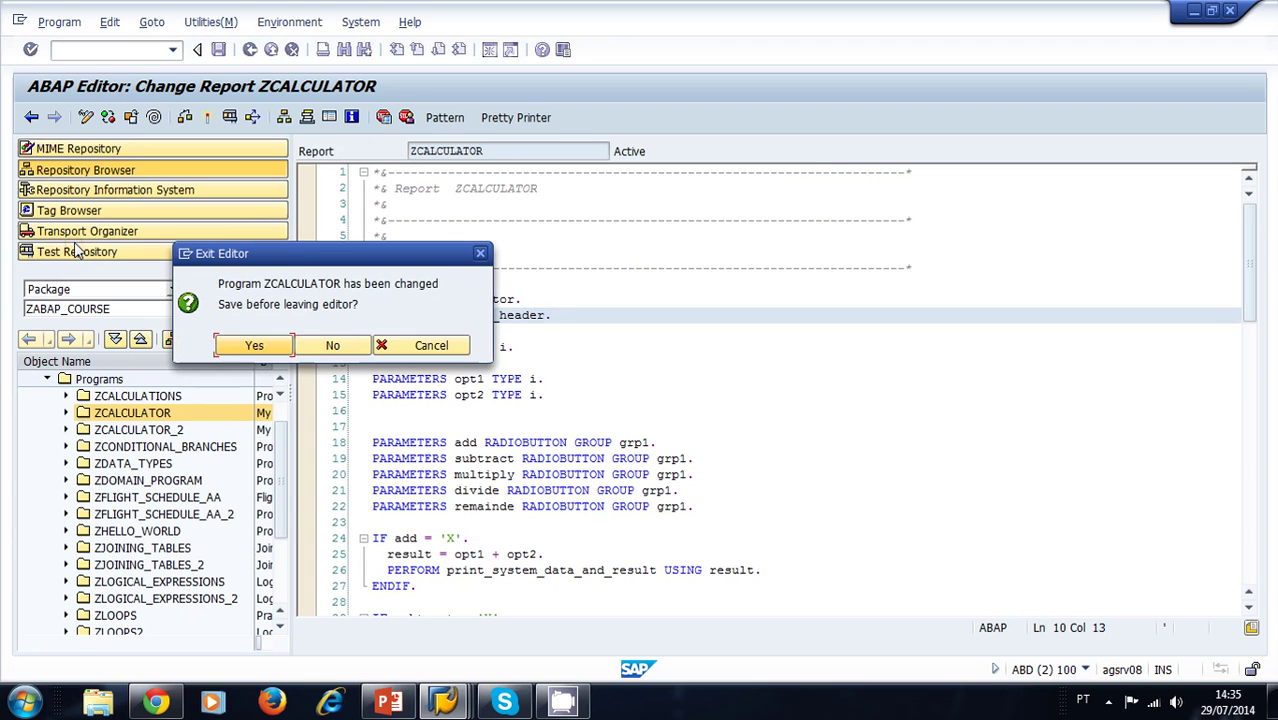
left_click(254, 345)
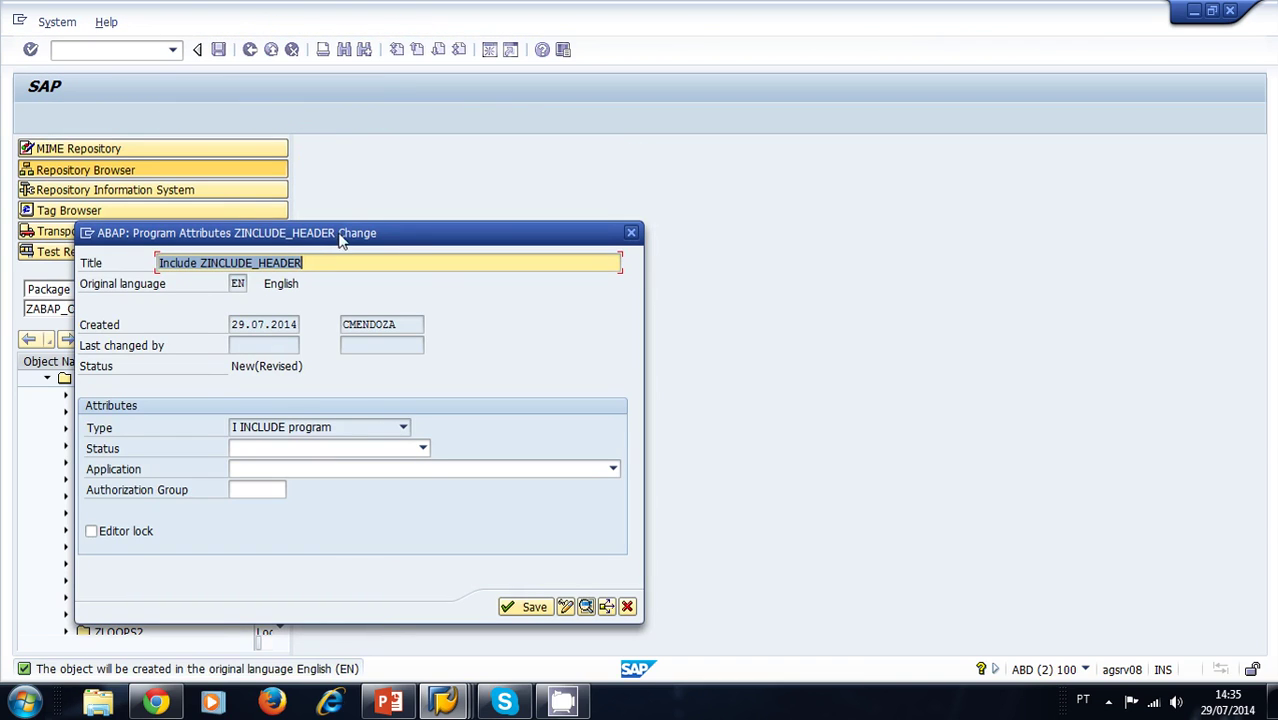
left_click_drag(340, 232, 490, 230)
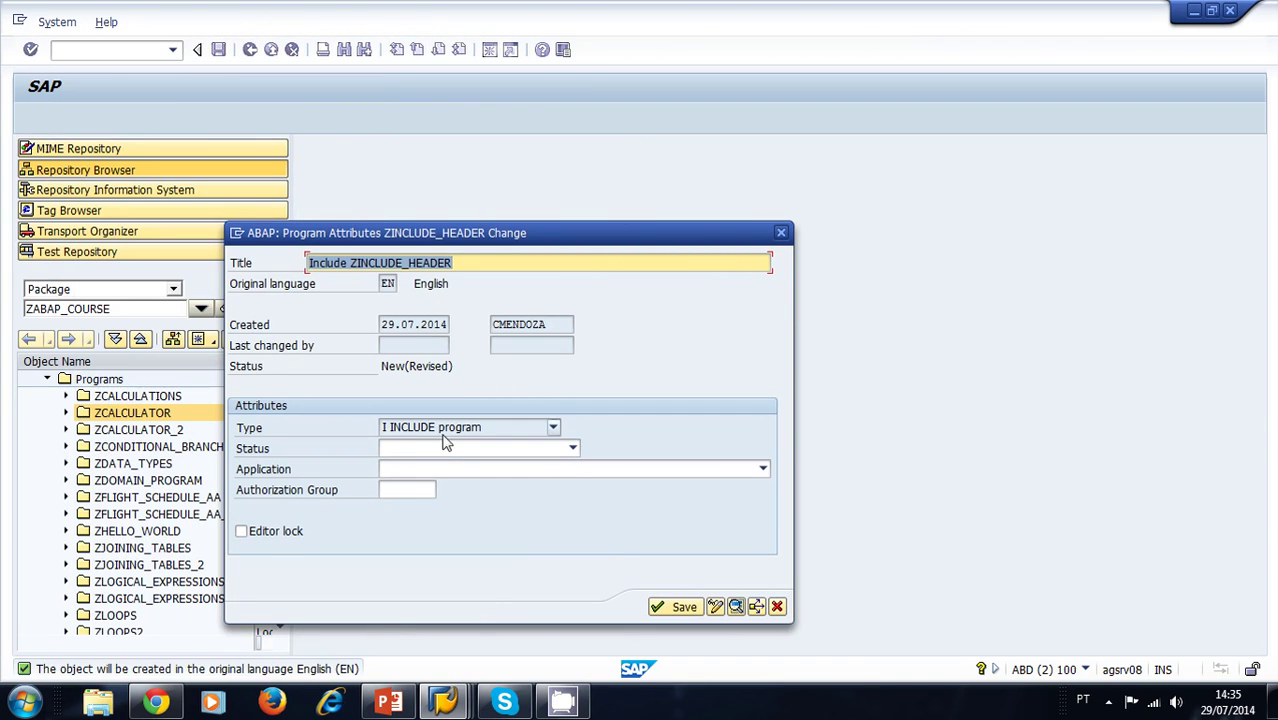
left_click(549, 432)
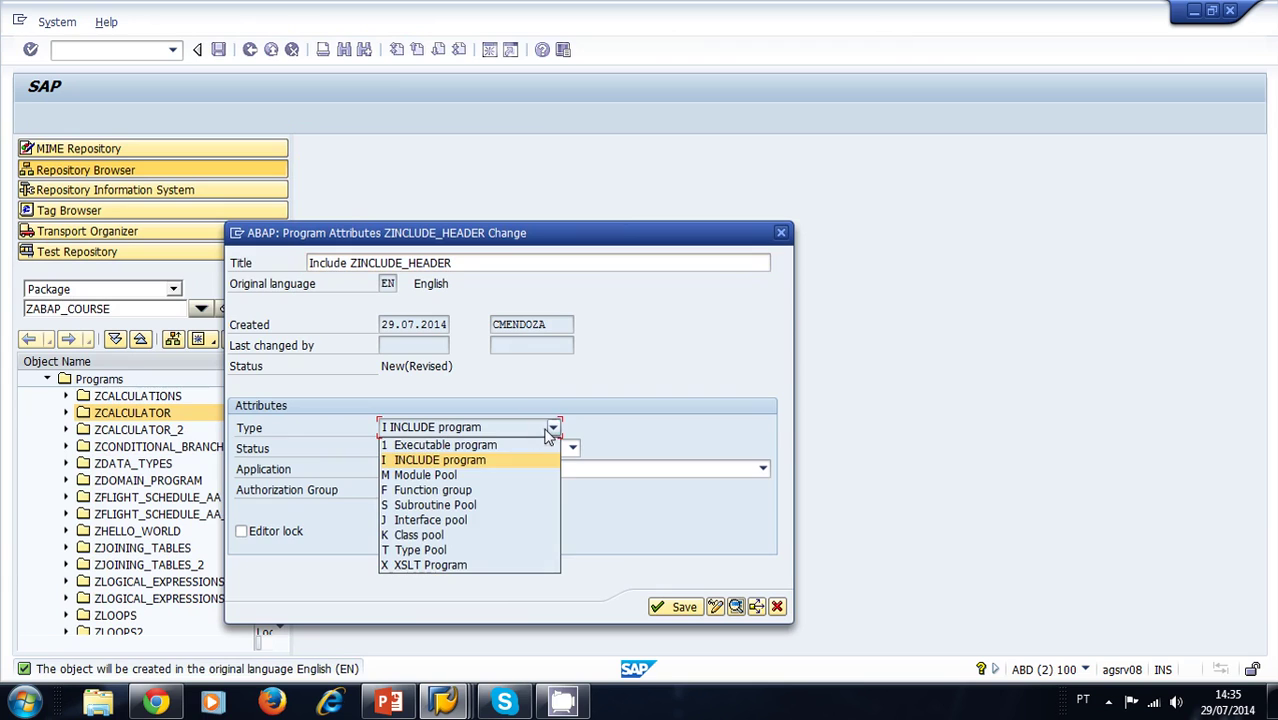
left_click(476, 459)
Title the include 'Include for printing out a header' and save it to package ZABAP_COURSE, request ABDK9A00BC.
left_click(505, 432)
left_click(445, 263)
double_click(351, 262)
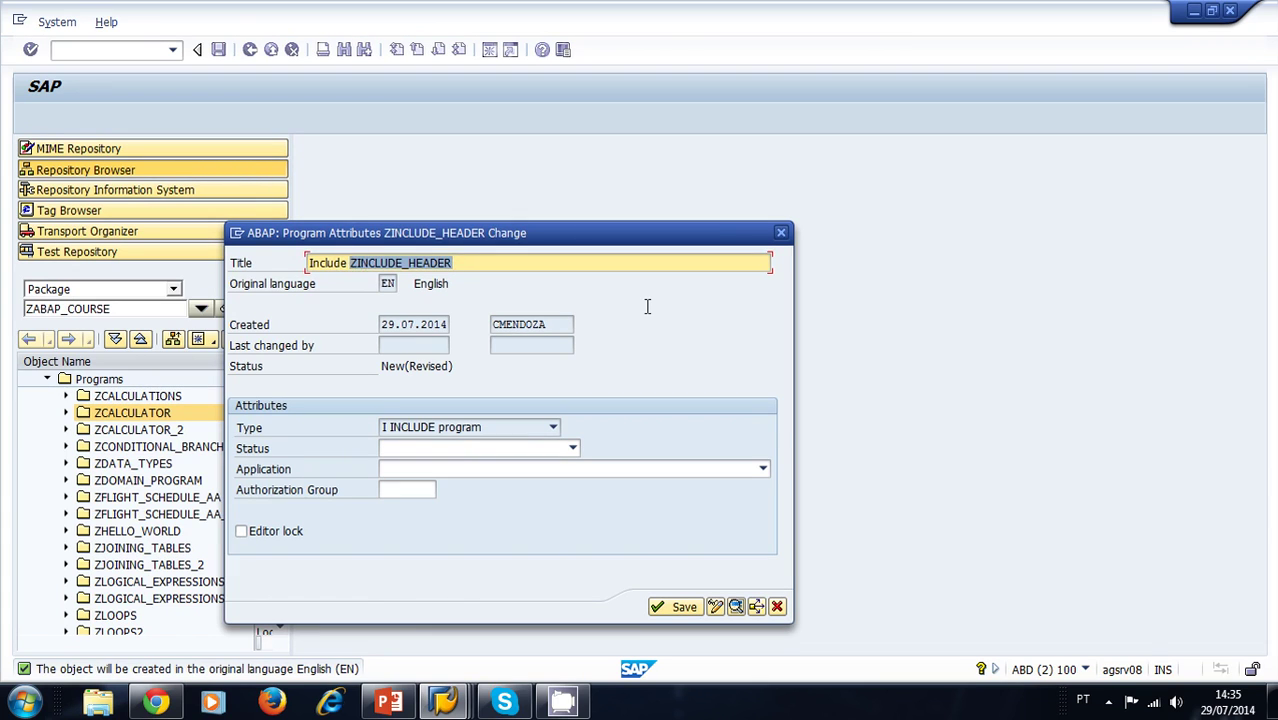
type("for")
key("BackSpace")
key("BackSpace")
key("BackSpace")
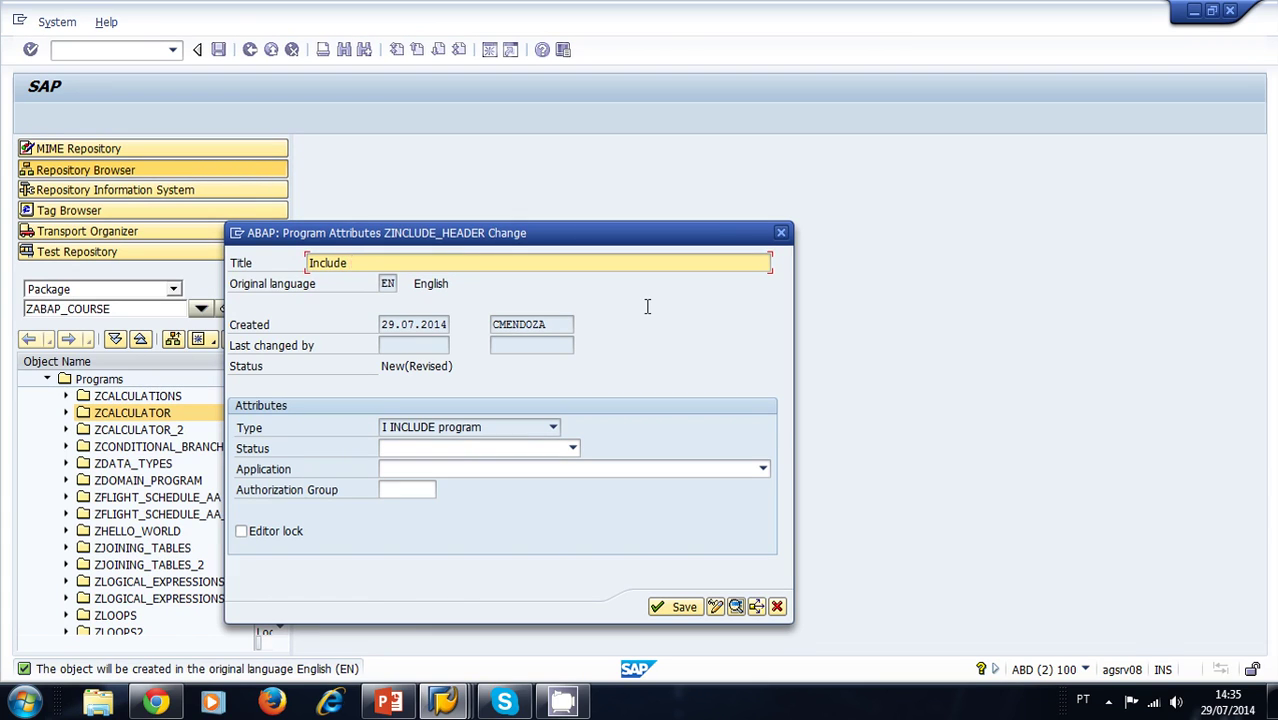
type(" for printing o")
type("ut a header")
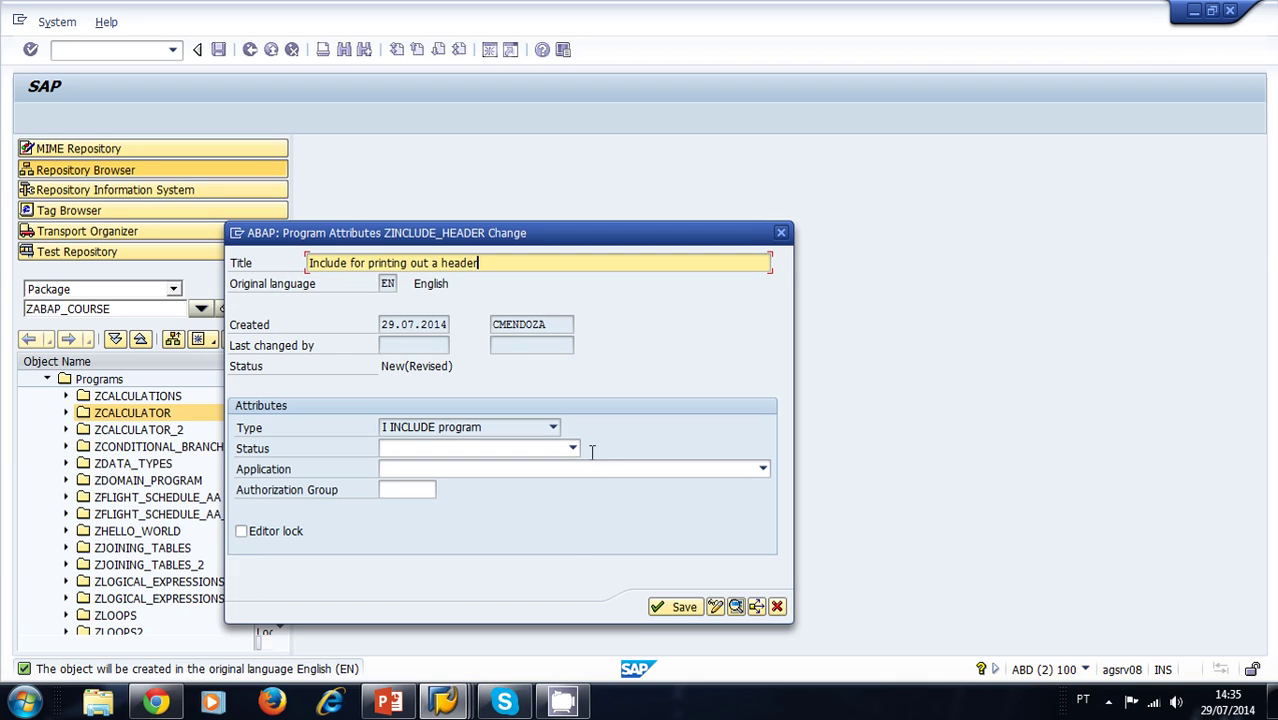
left_click(666, 608)
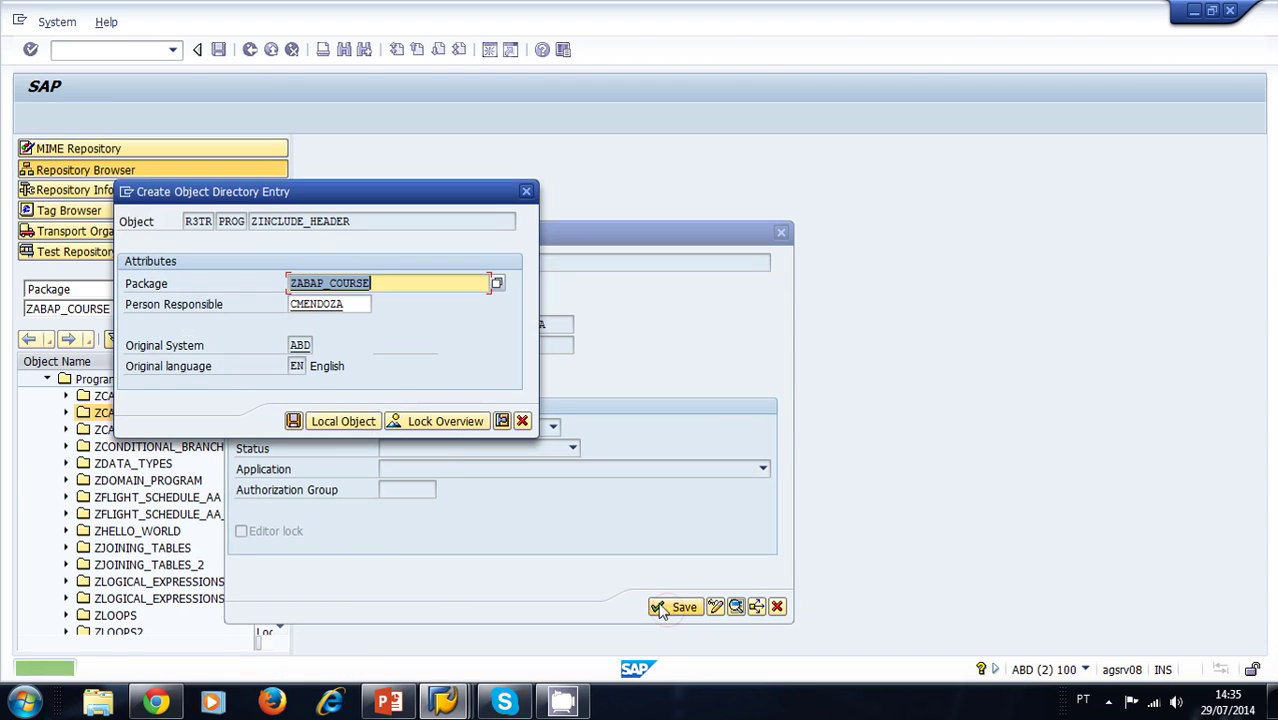
left_click(294, 421)
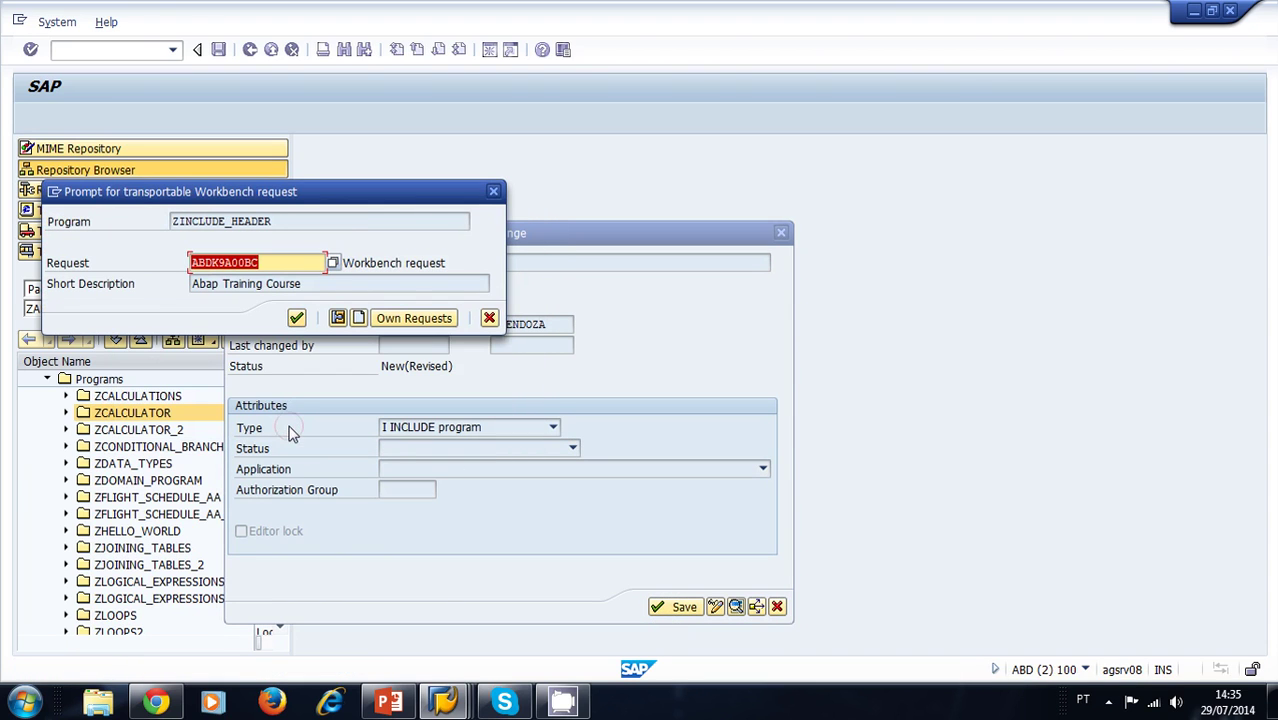
left_click(296, 319)
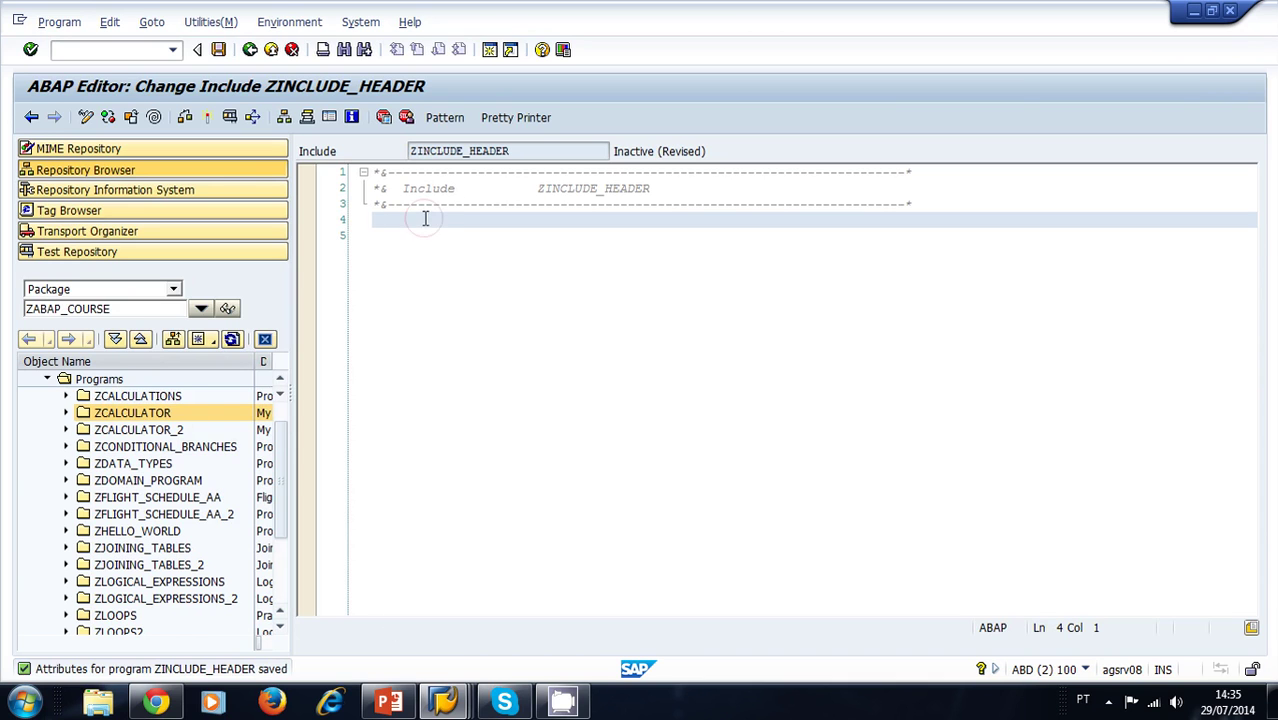
Select the WRITE through ULINE header code on the PowerPoint slide and return to the ZINCLUDE_HEADER editor.
left_click(390, 703)
left_click(432, 418)
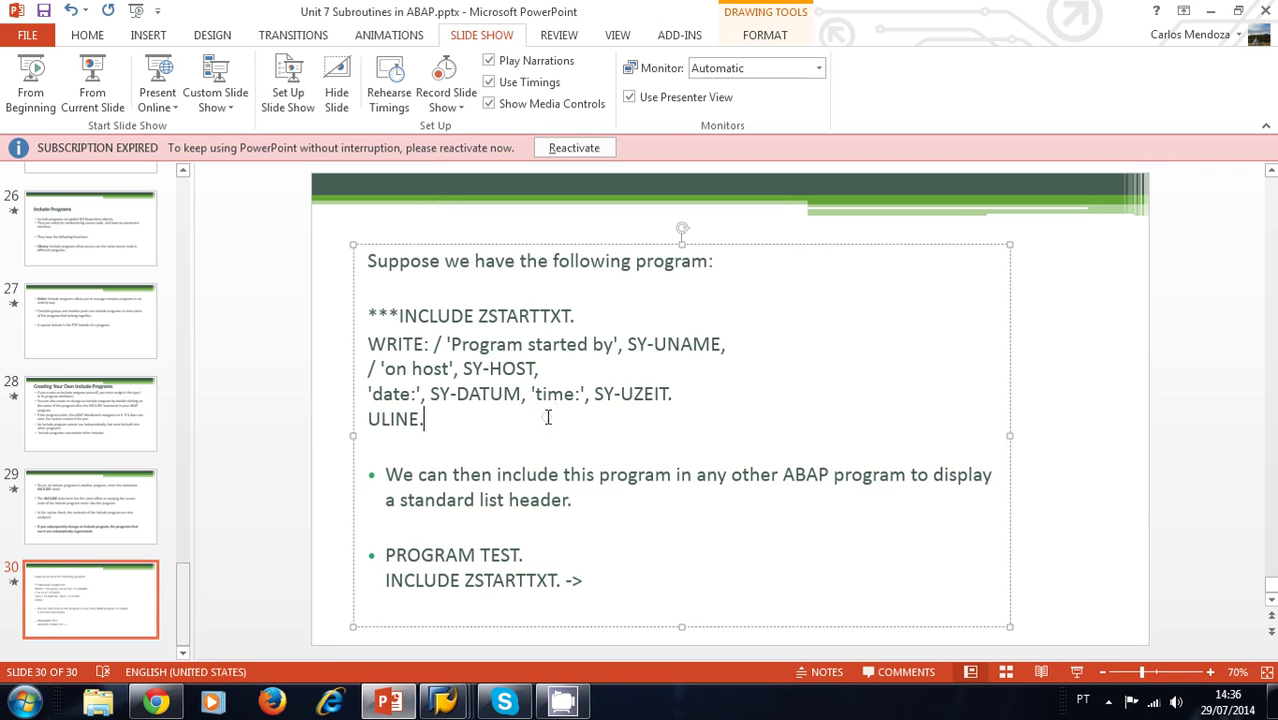
left_click_drag(432, 418, 368, 343)
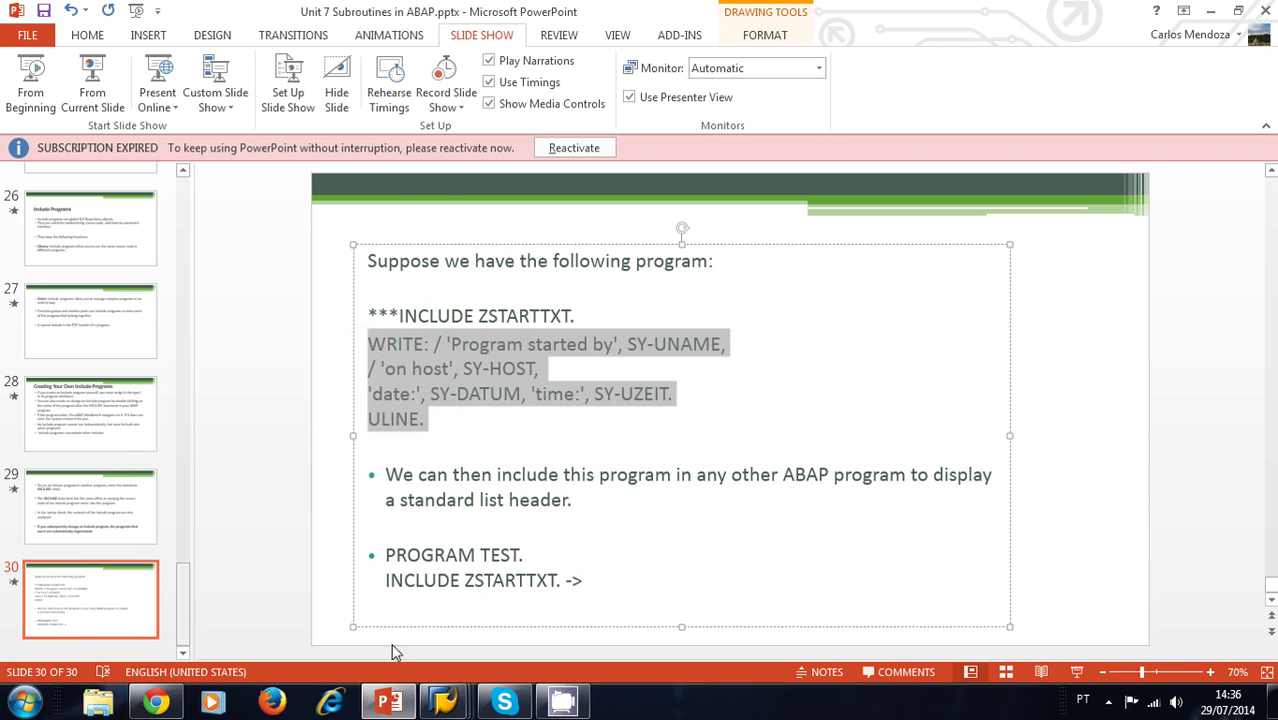
left_click(444, 703)
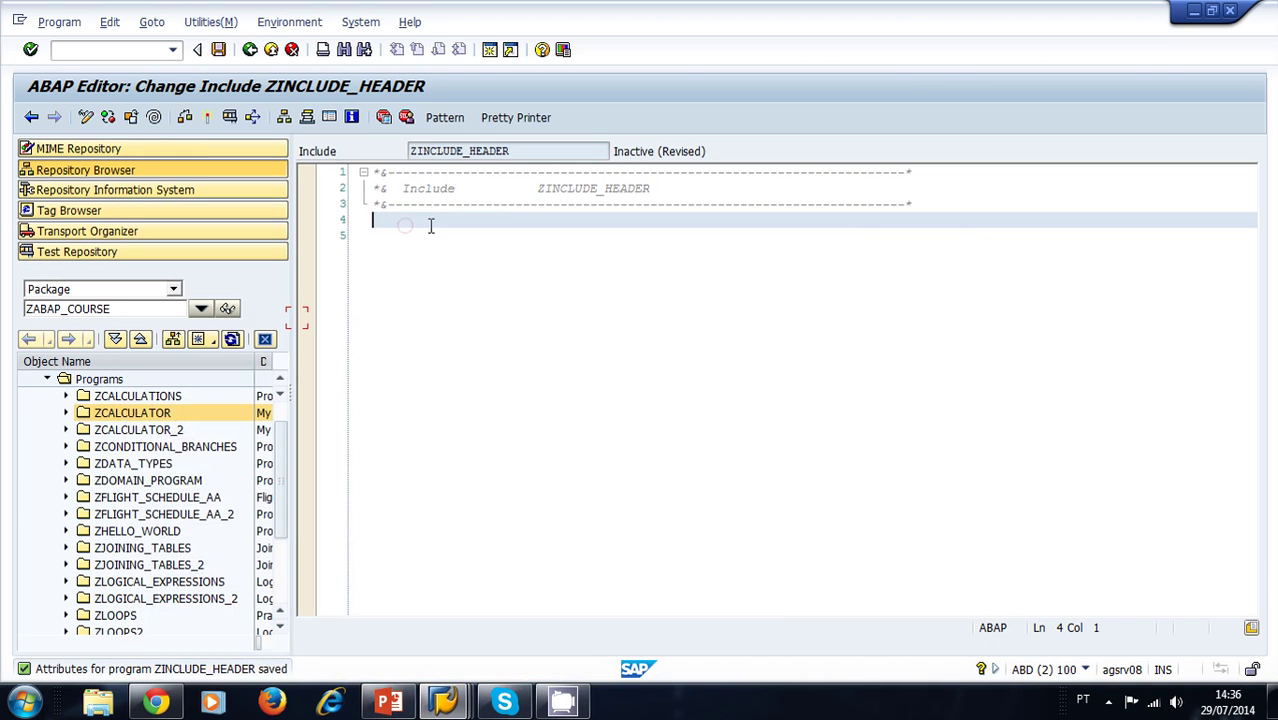
Paste the WRITE header statement into ZINCLUDE_HEADER, converting non-breaking spaces to normal ones.
key("ctrl+v")
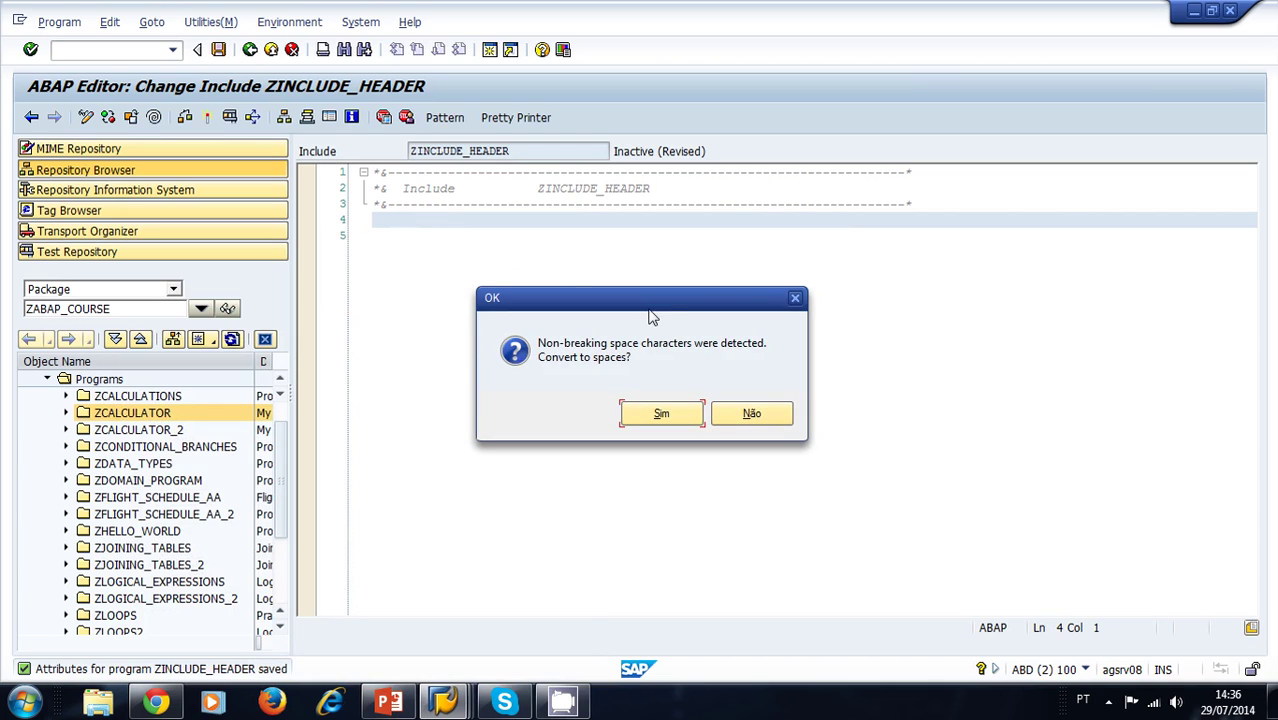
left_click(659, 416)
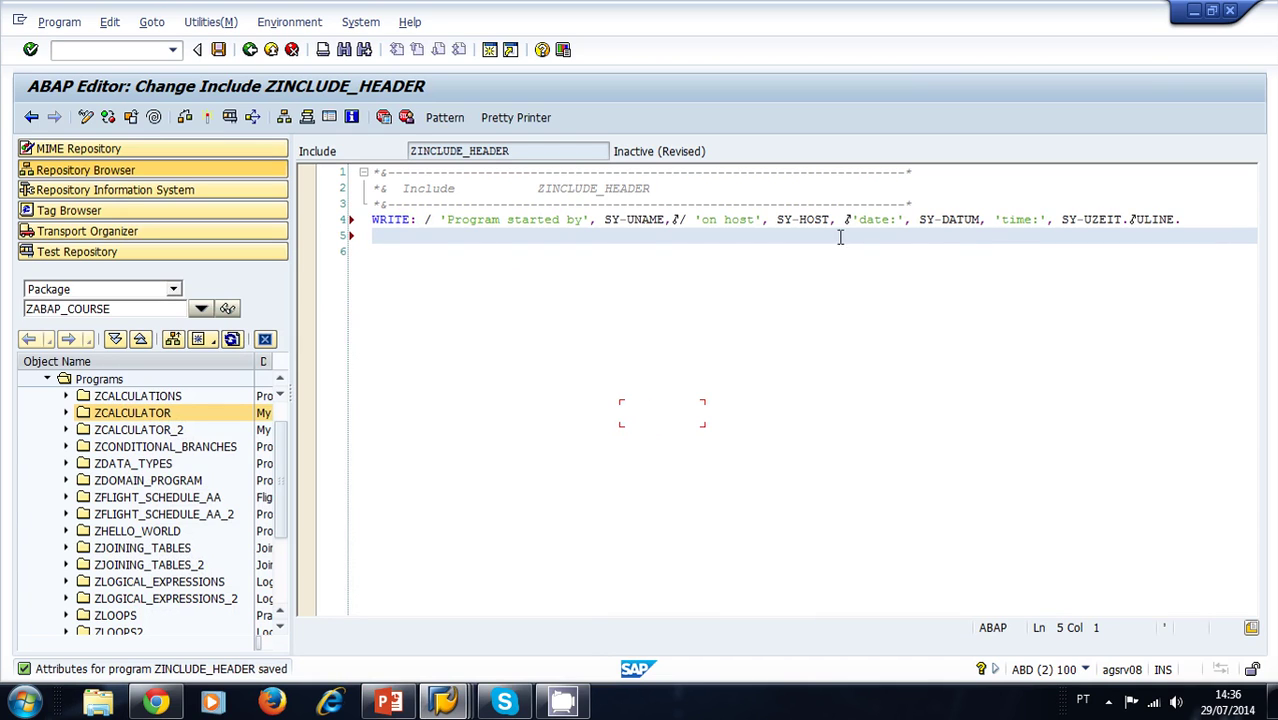
left_click(981, 203)
key("Return")
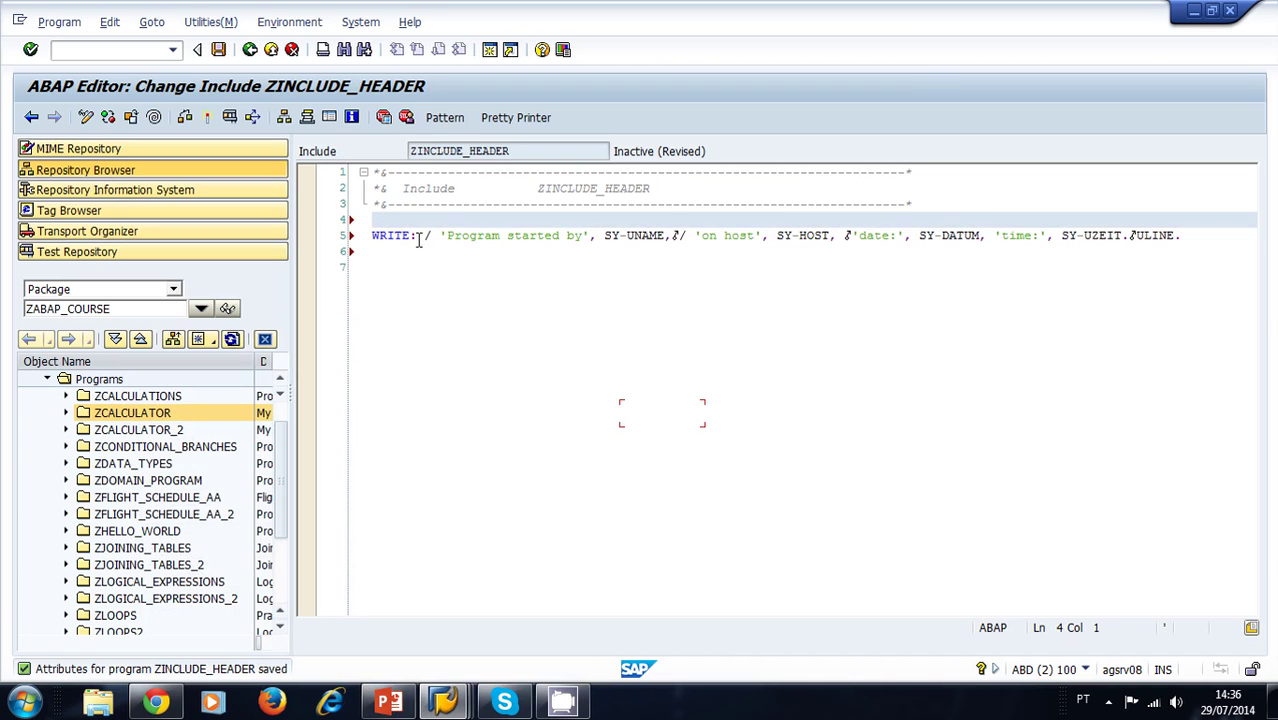
Break the WRITE so host and date each start a new line, prefixing date with /.
left_click(678, 235)
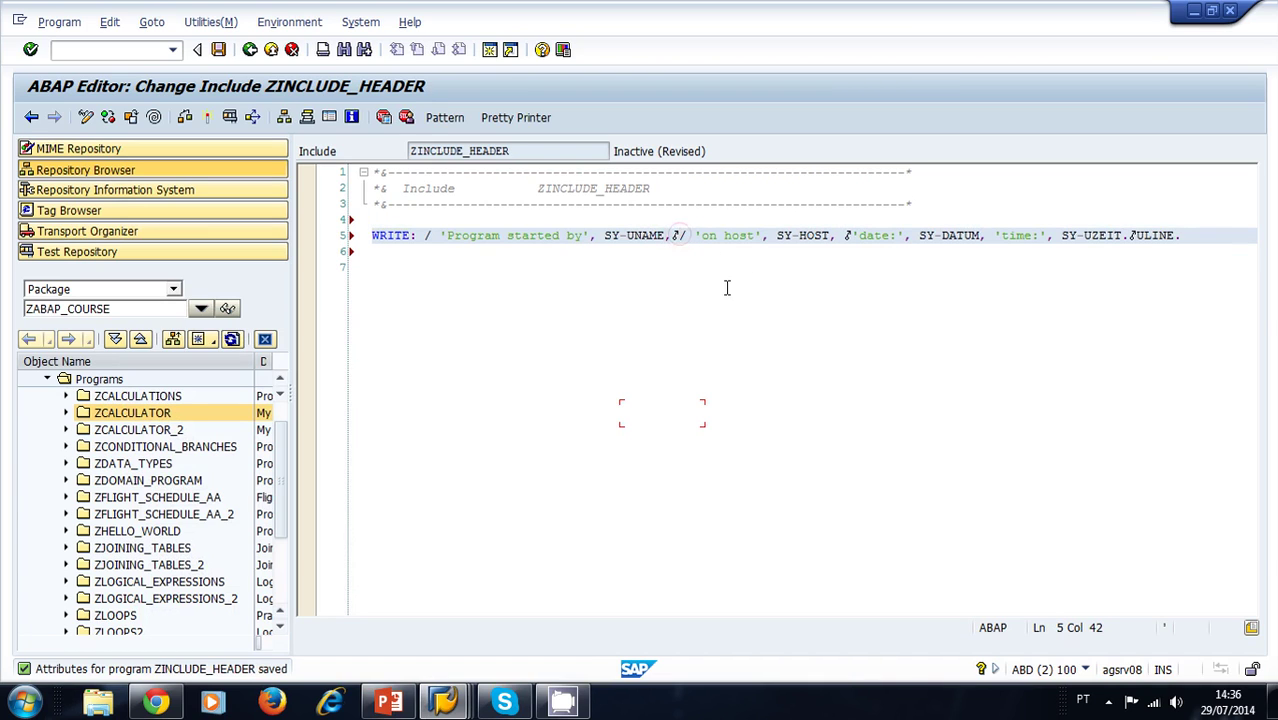
key("Return")
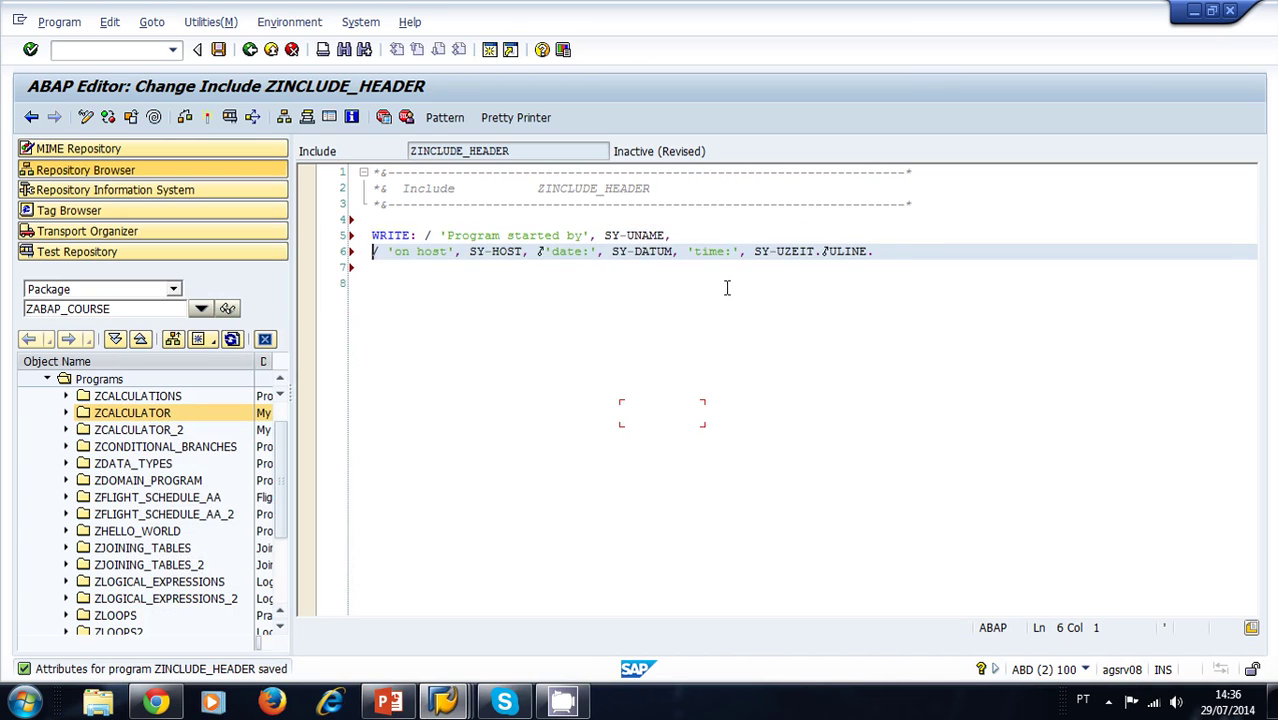
left_click(589, 253)
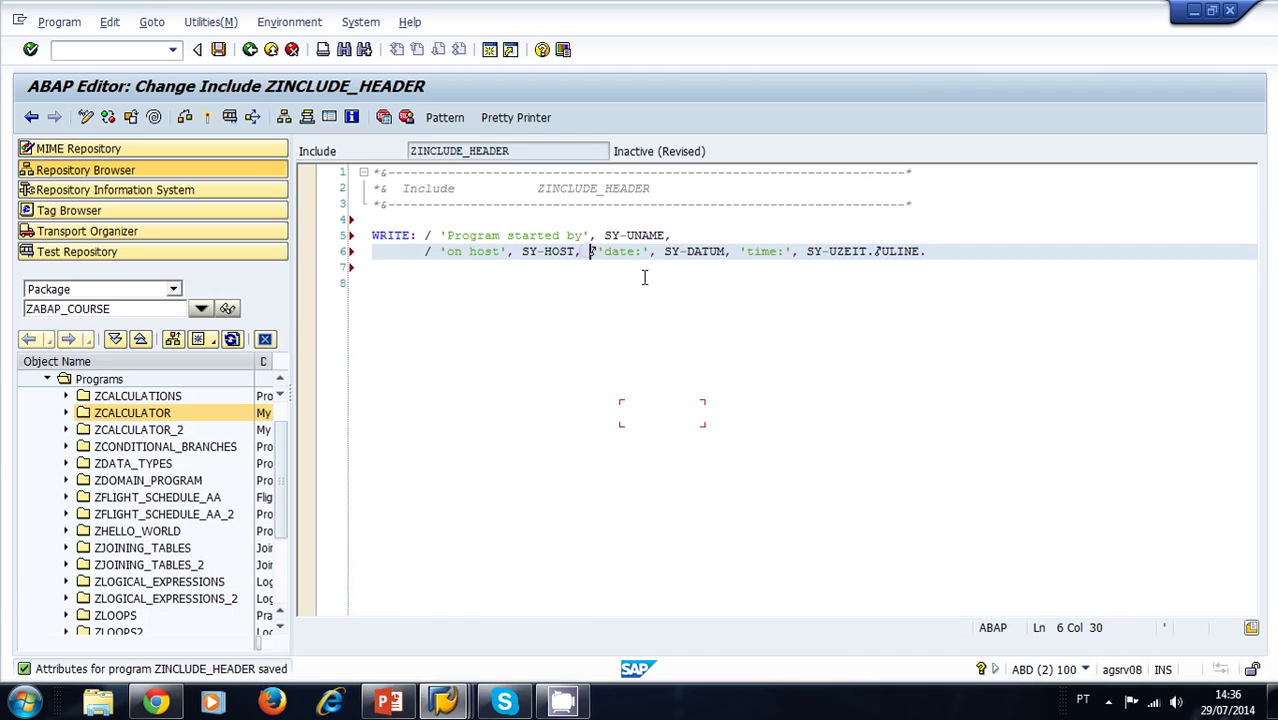
key("Return")
key("Delete")
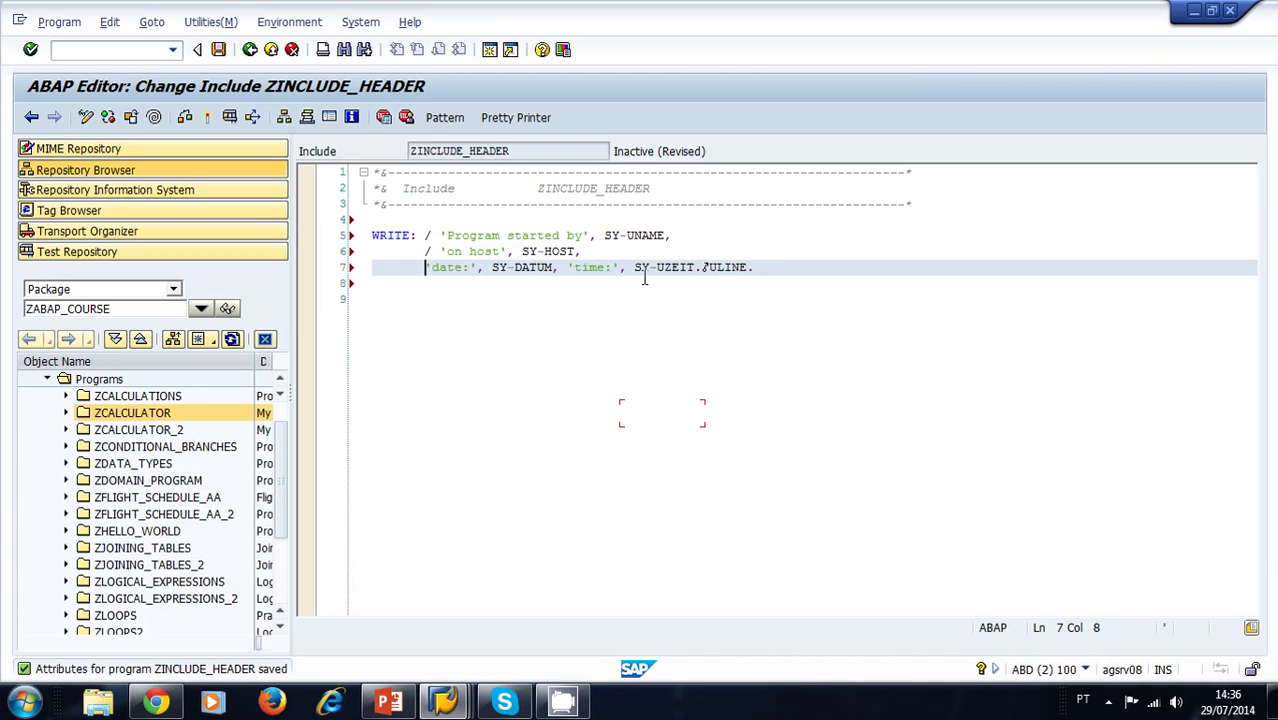
type("/")
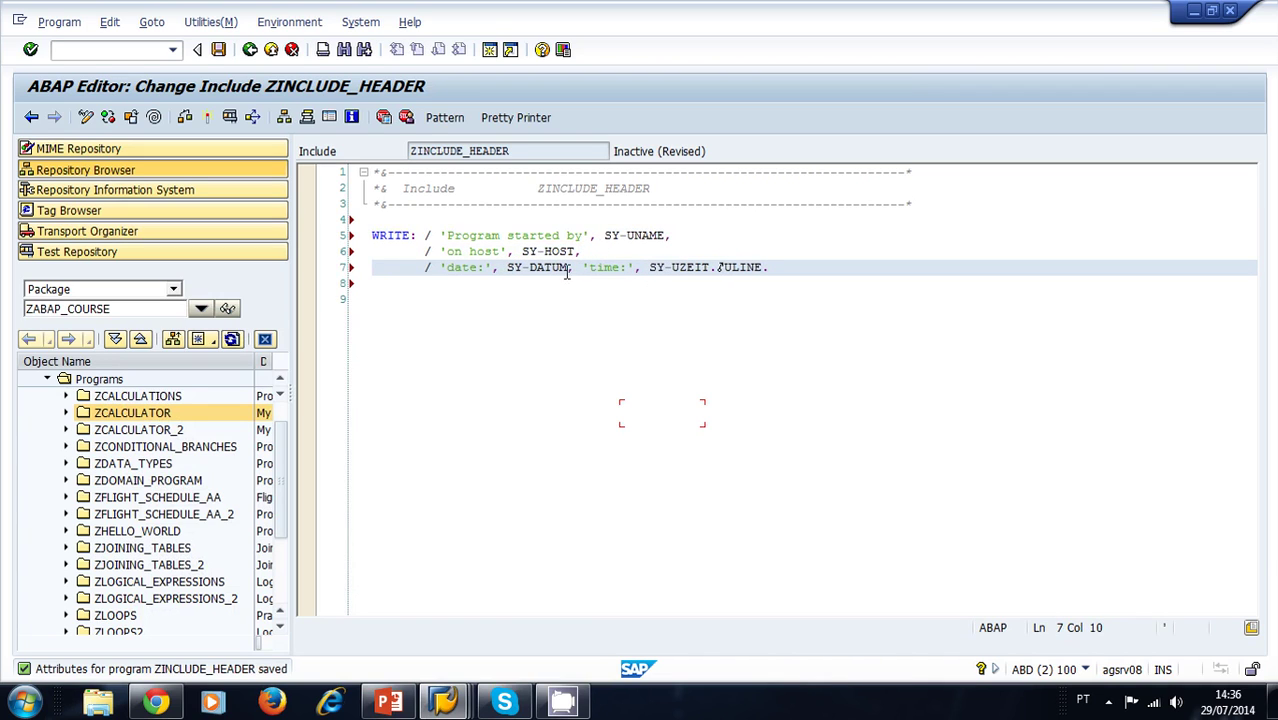
Move time to its own / line, put ULINE on its own line, and syntax-check with Ctrl+F2.
left_click(580, 268)
key("Return")
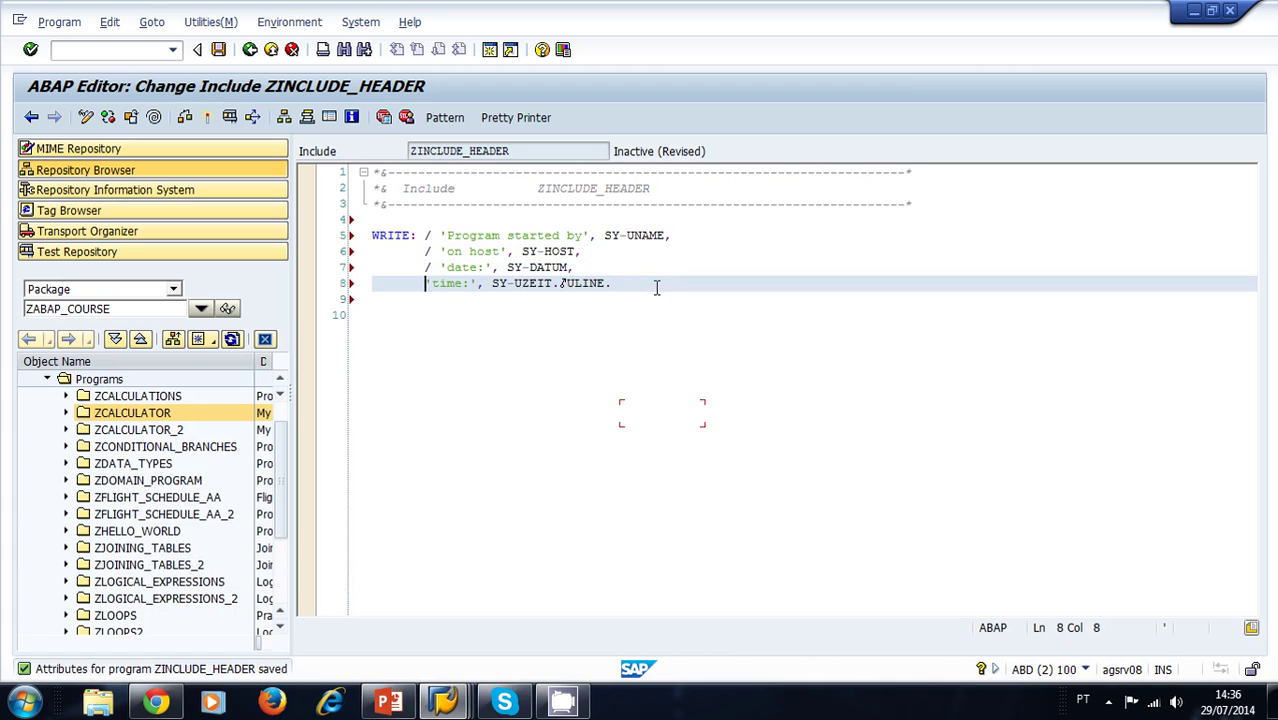
type("/")
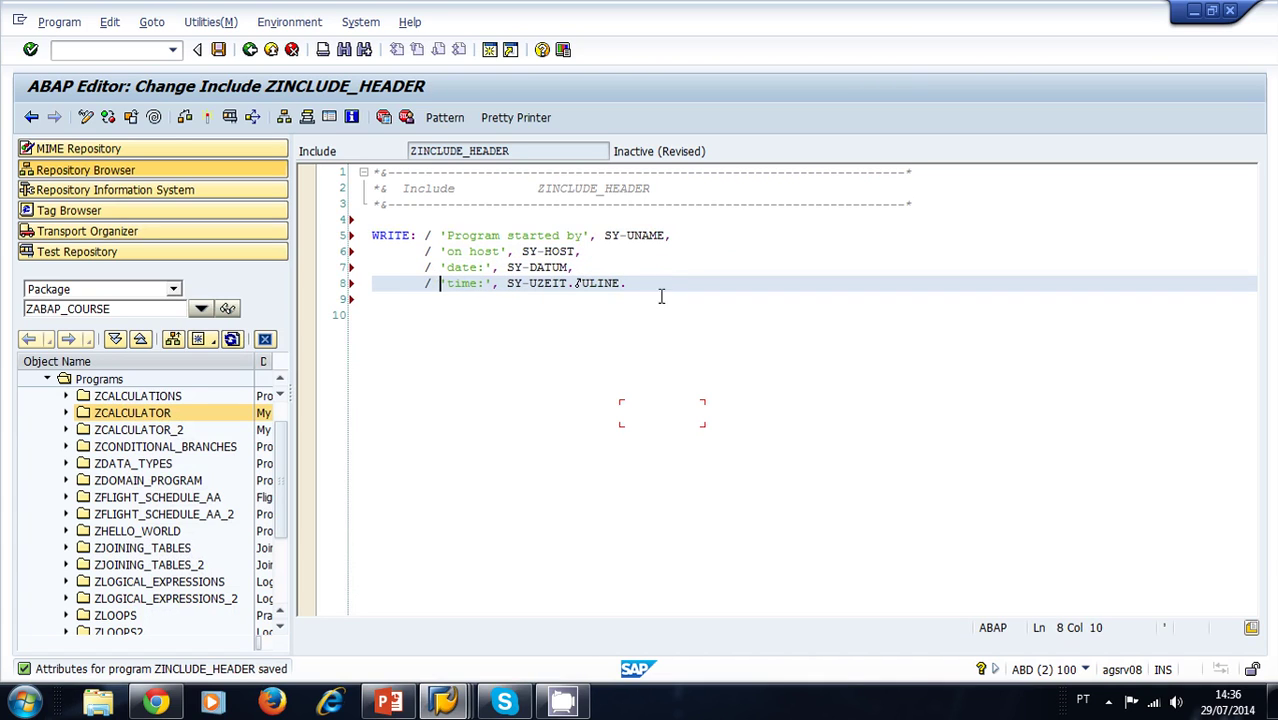
left_click(580, 285)
key("BackSpace")
key("Return")
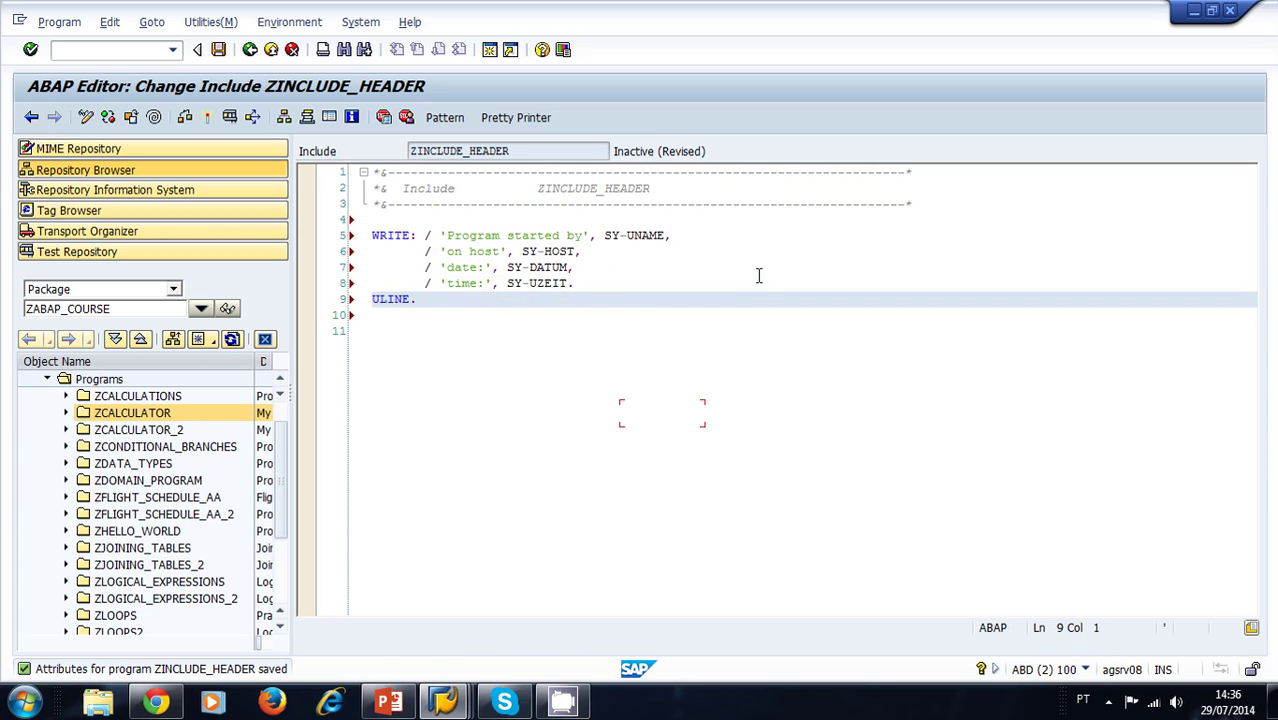
key("ctrl+F2")
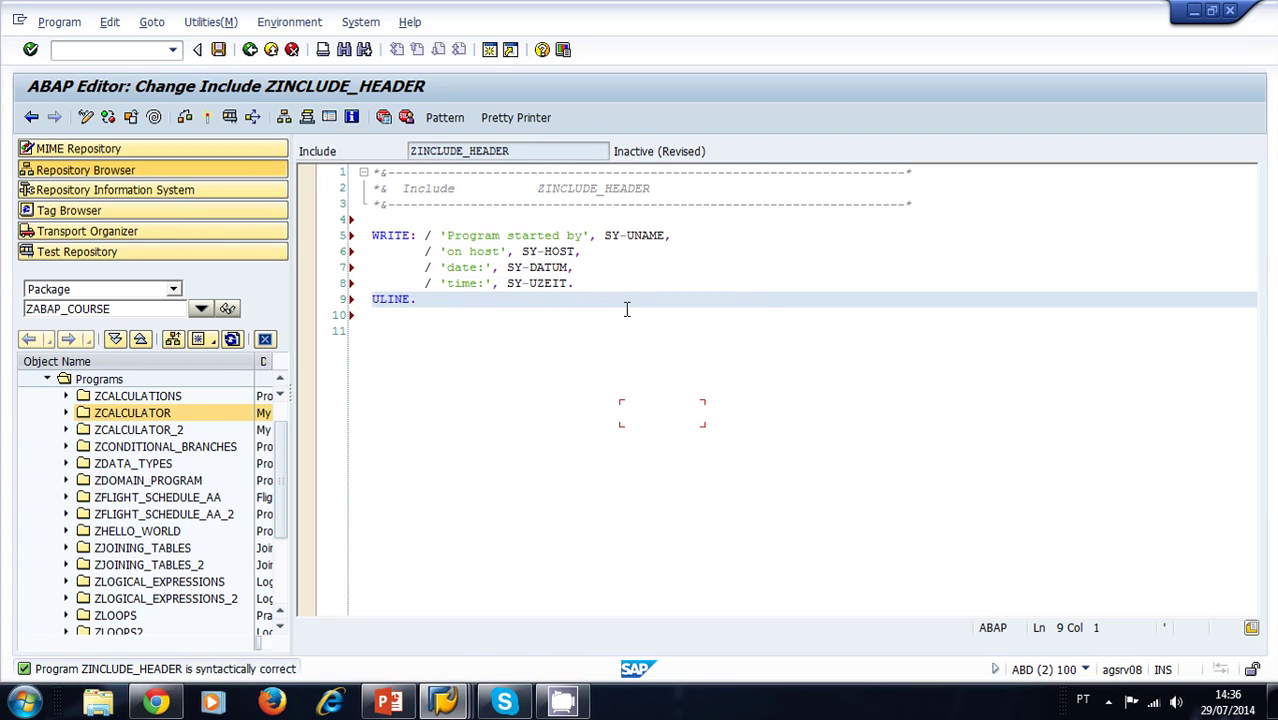
key("ctrl+F3")
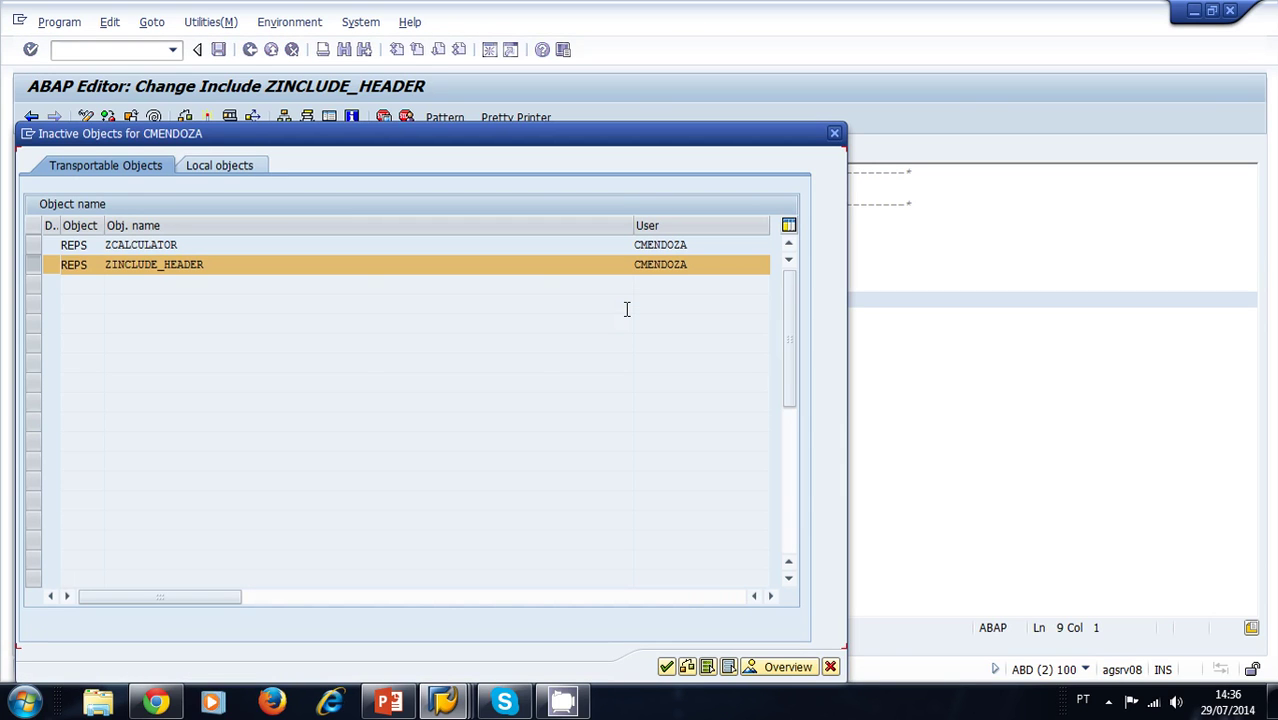
Activate ZINCLUDE_HEADER, then go back to ZCALCULATOR and activate it too.
key("Return")
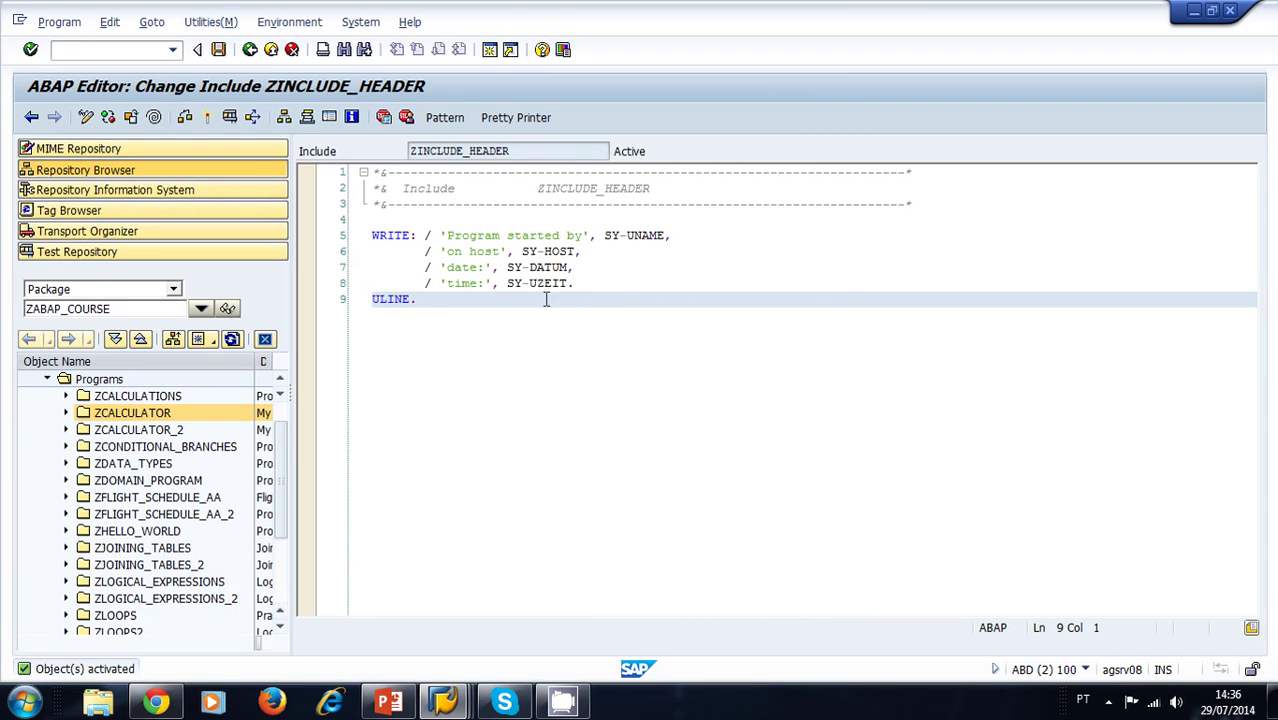
left_click(586, 285)
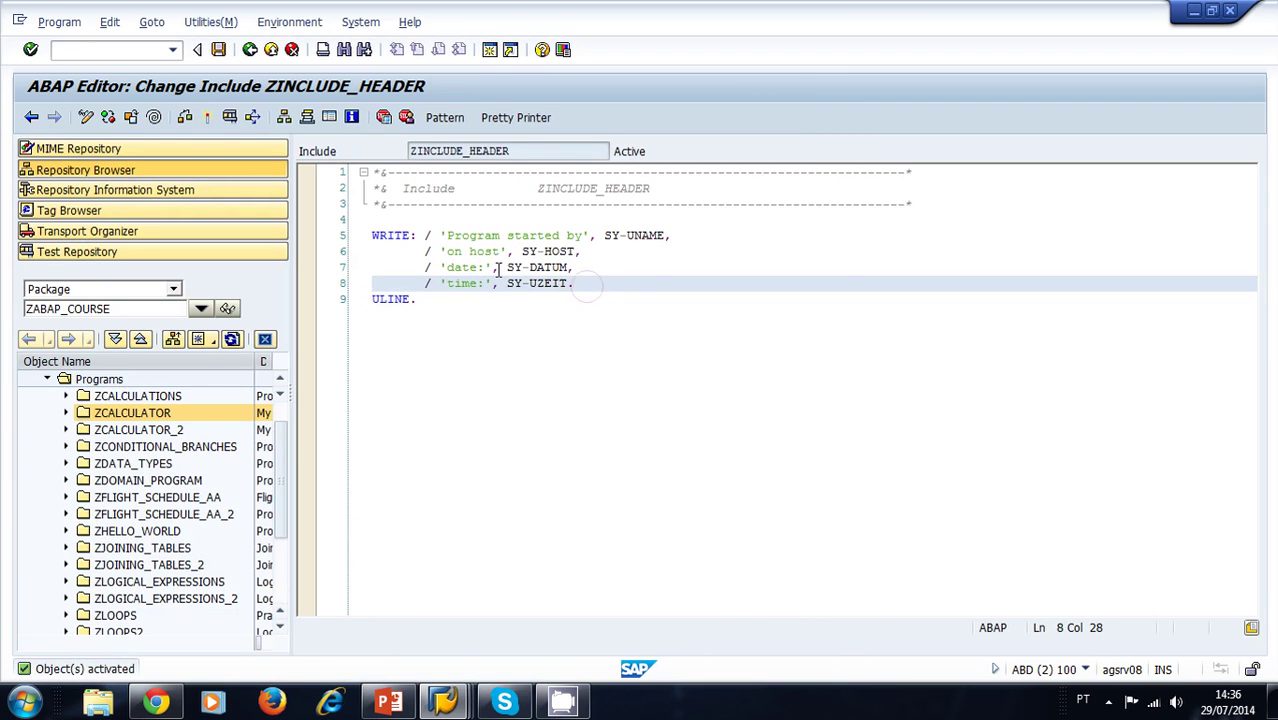
left_click(250, 49)
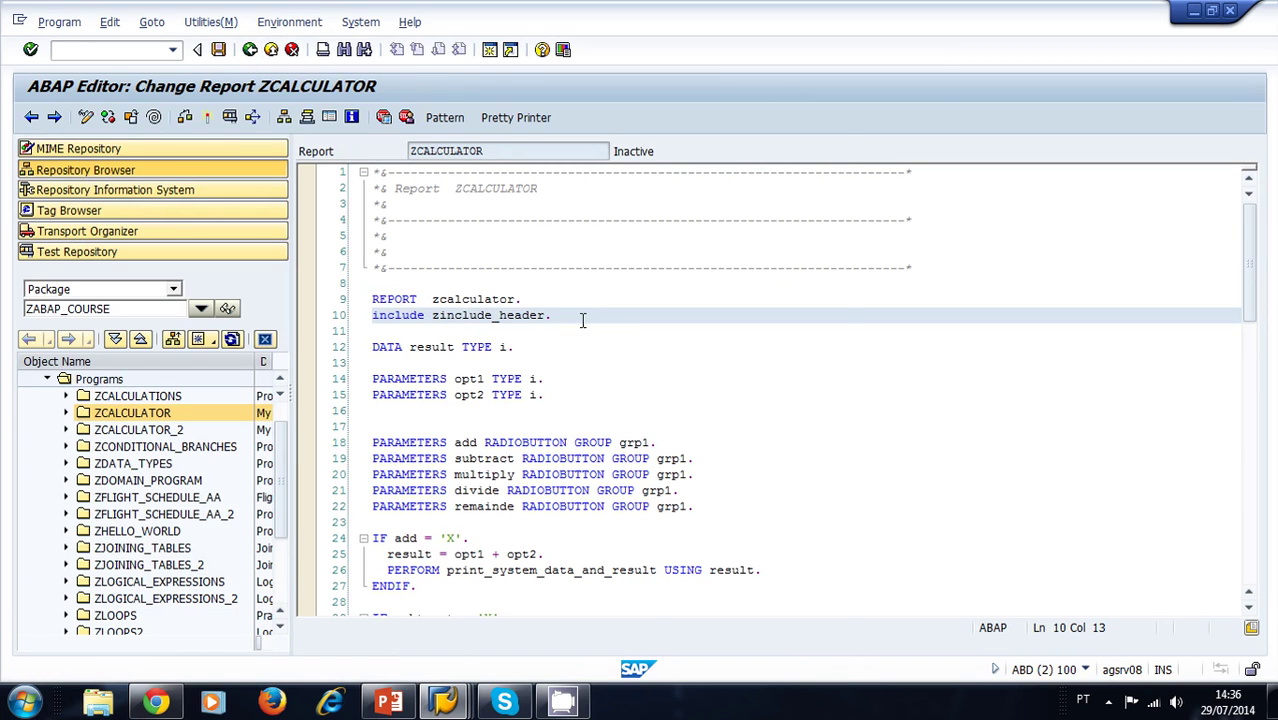
key("ctrl+F3")
key("Return")
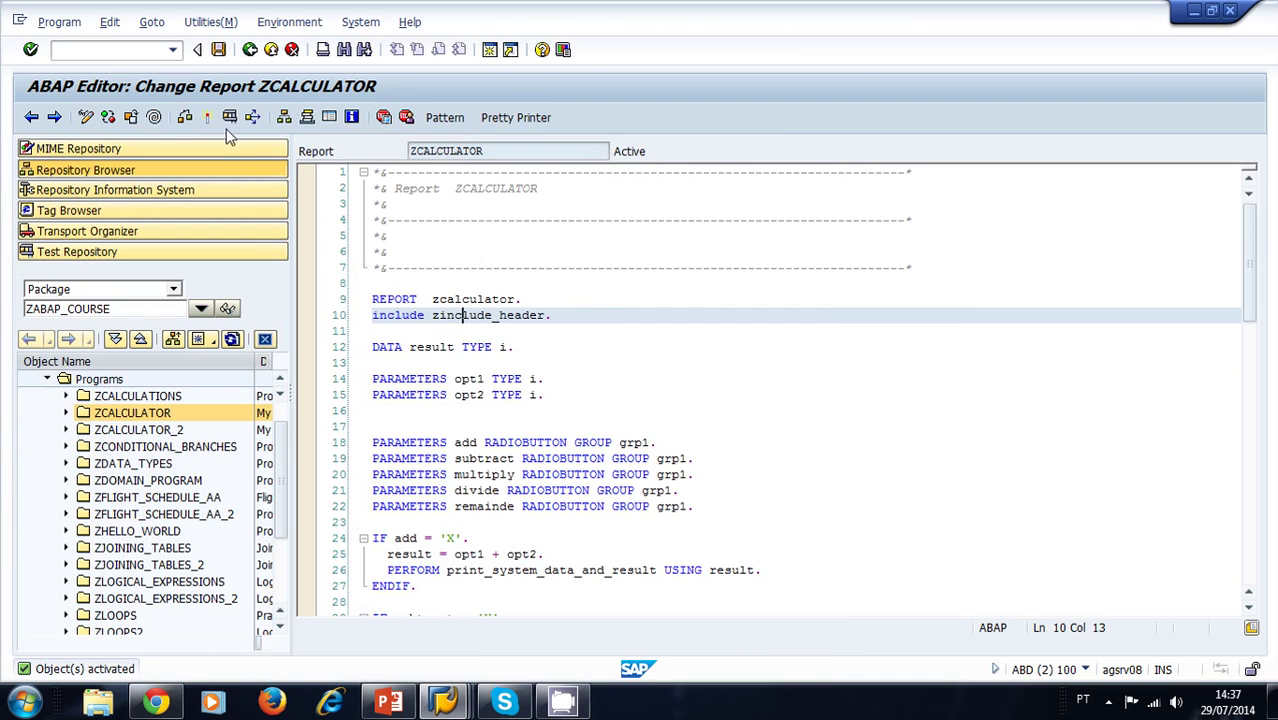
left_click(230, 118)
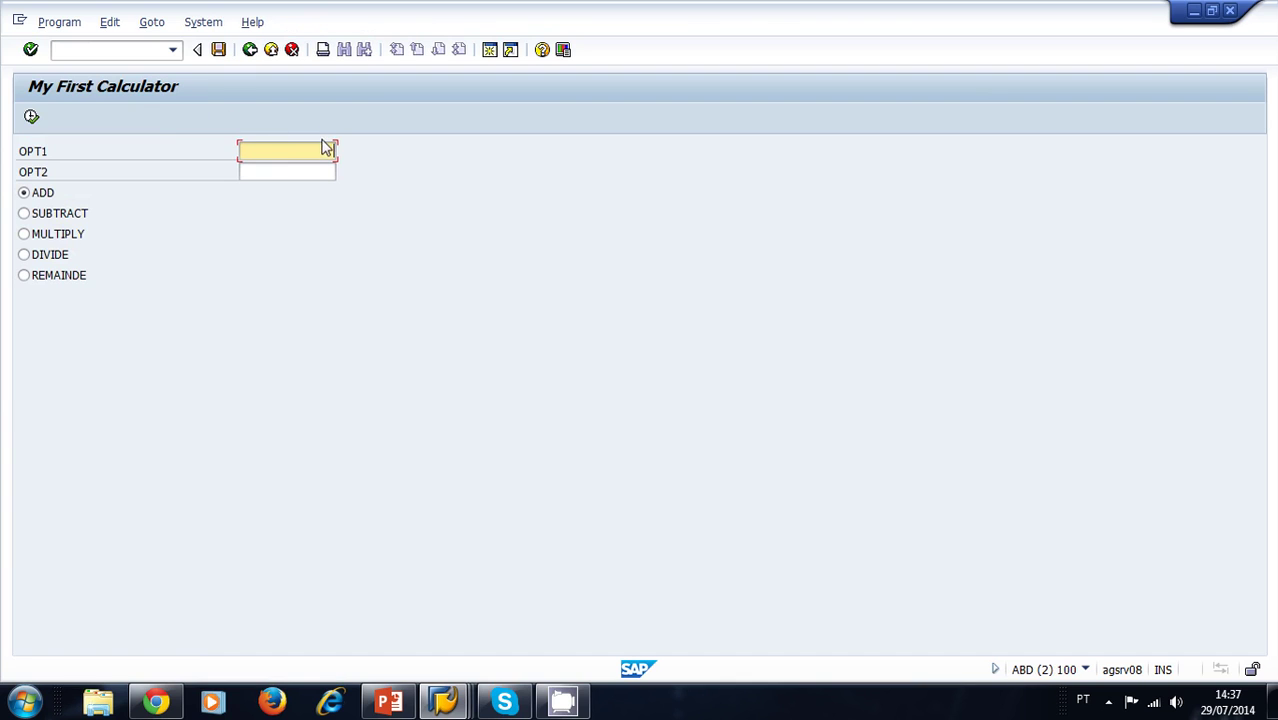
type("3")
left_click(322, 171)
type("3")
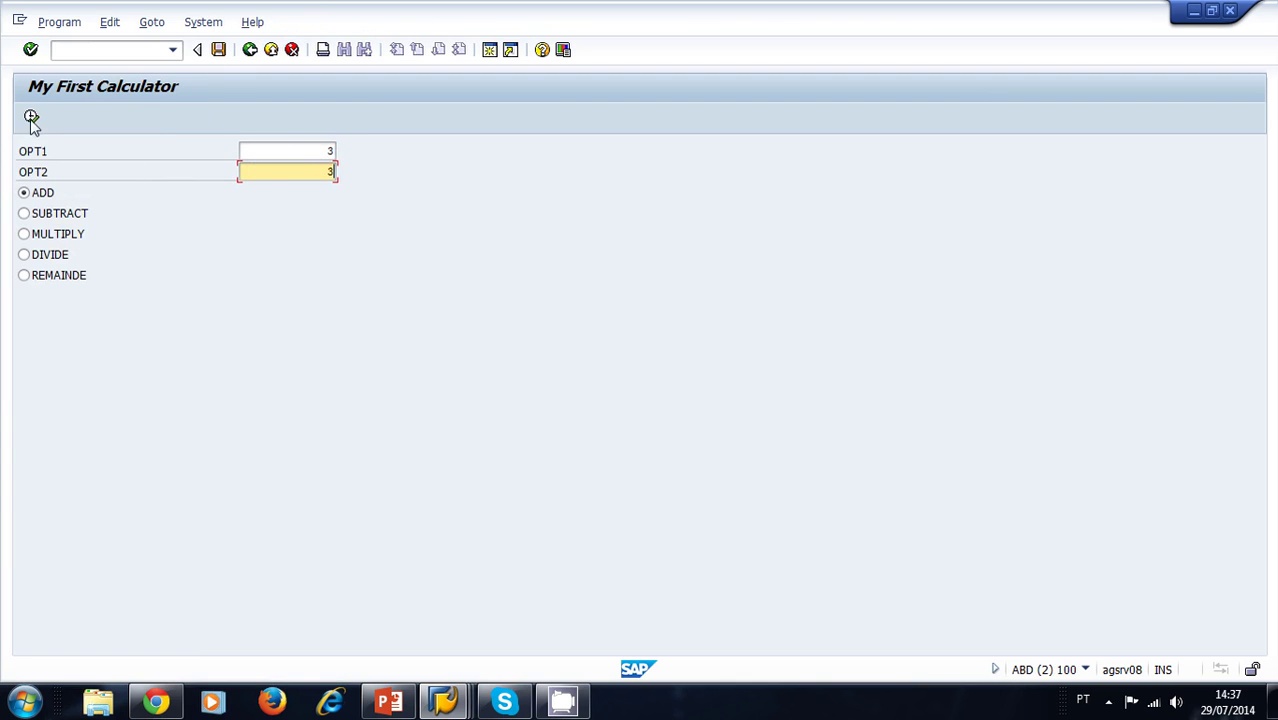
left_click(31, 118)
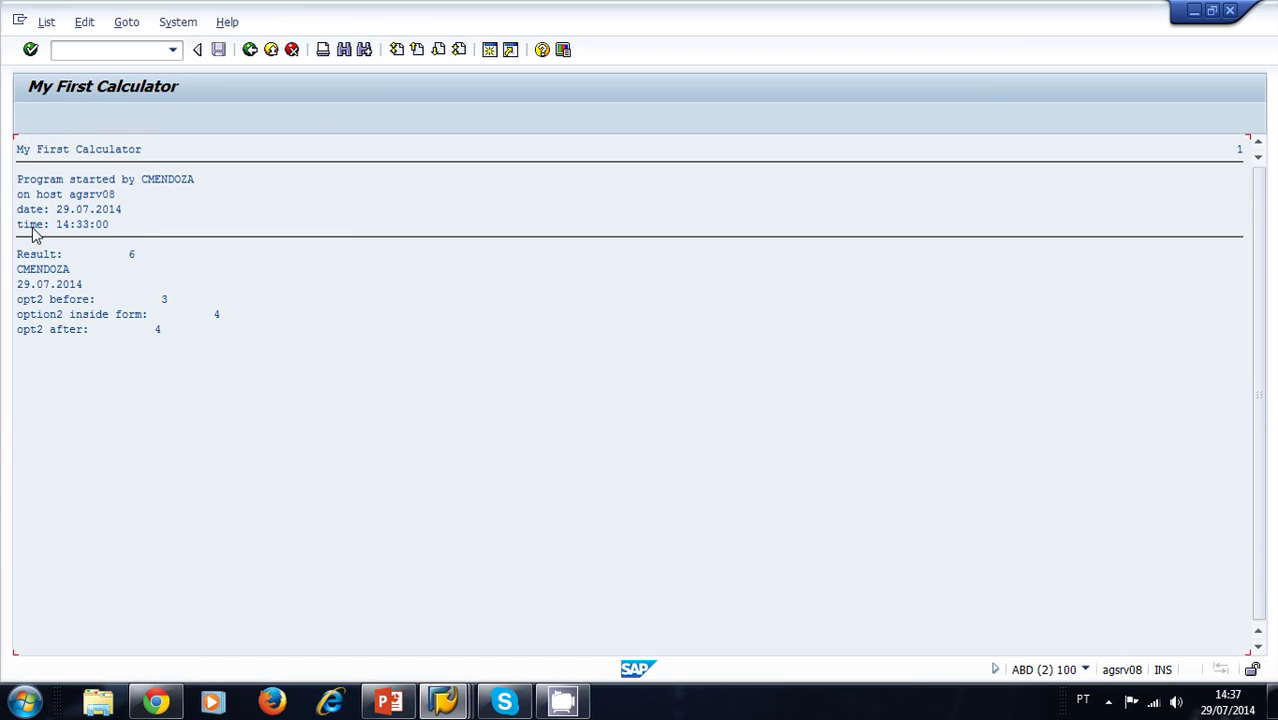
left_click(250, 50)
left_click(250, 50)
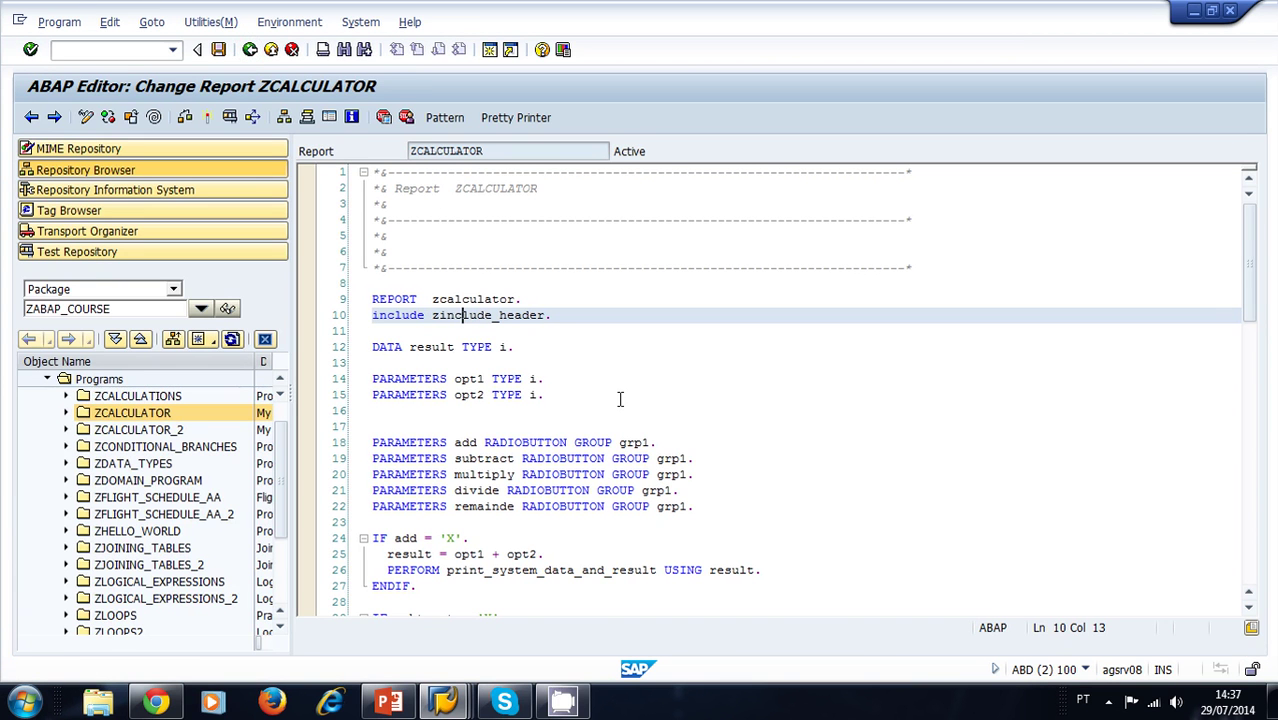
Open ZFLIGHT_SCHEDULE_AA and switch its source to change mode.
left_click(591, 389)
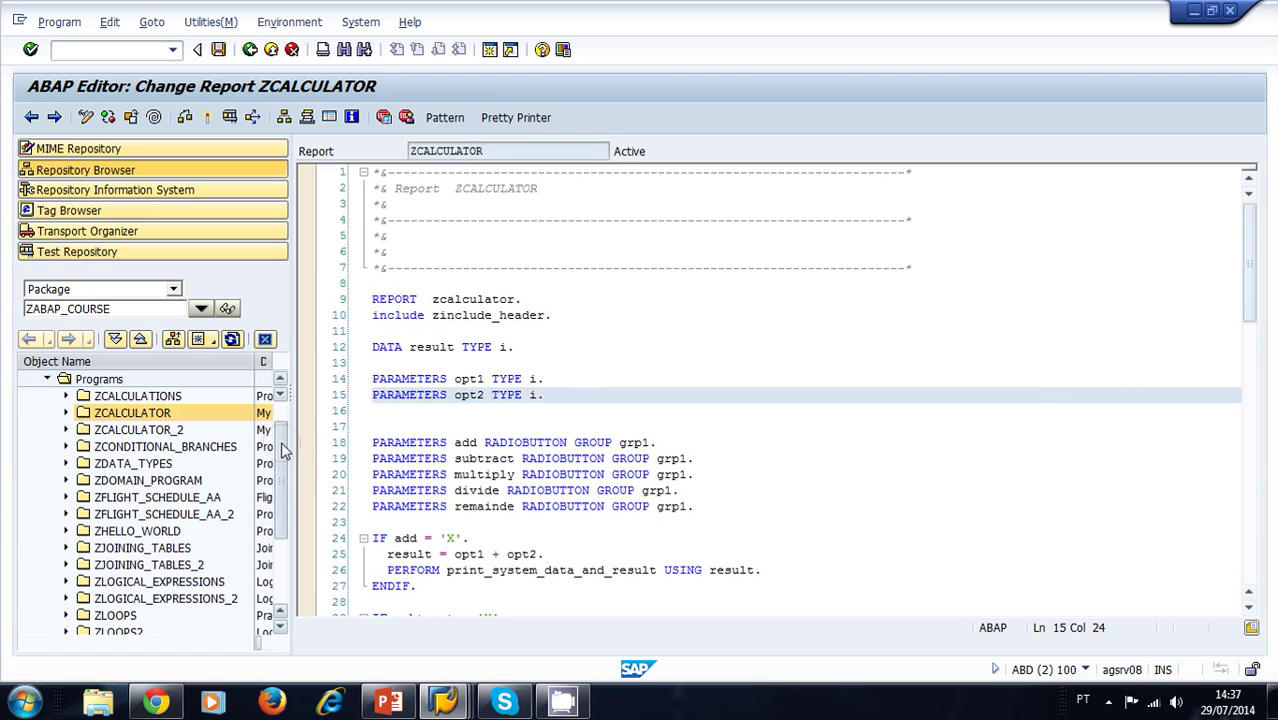
left_click_drag(283, 452, 283, 456)
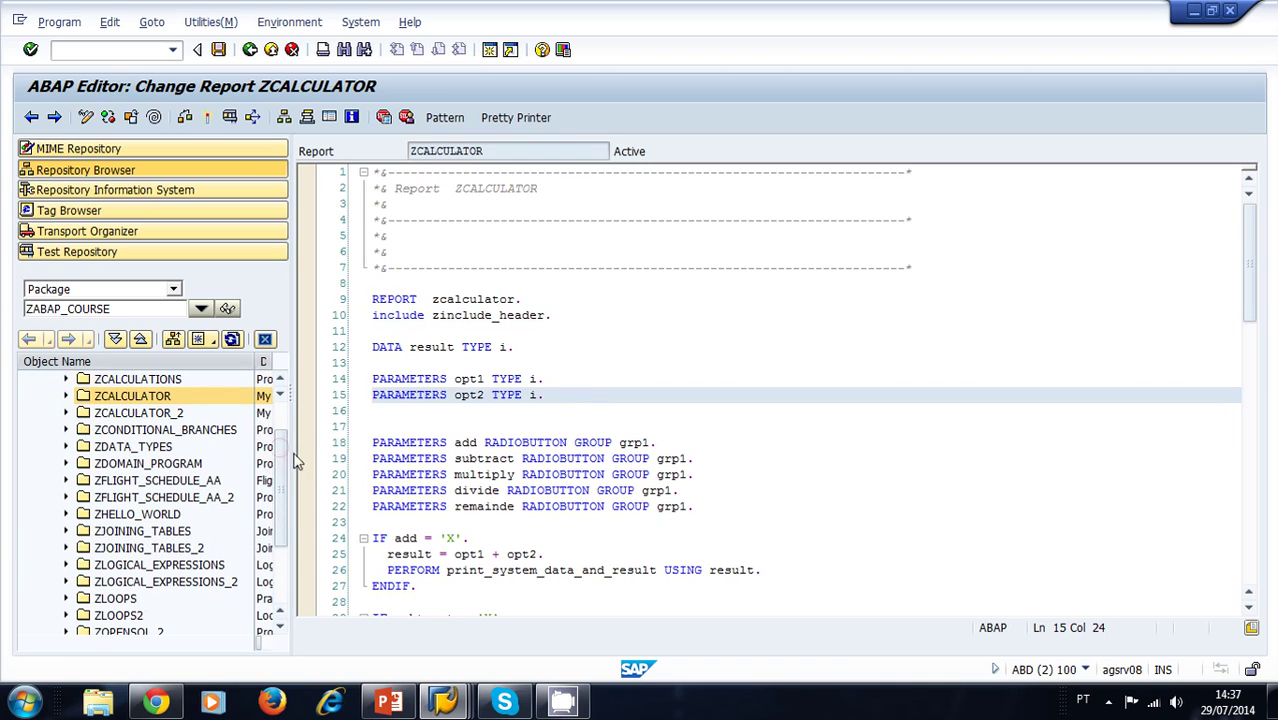
left_click(190, 483)
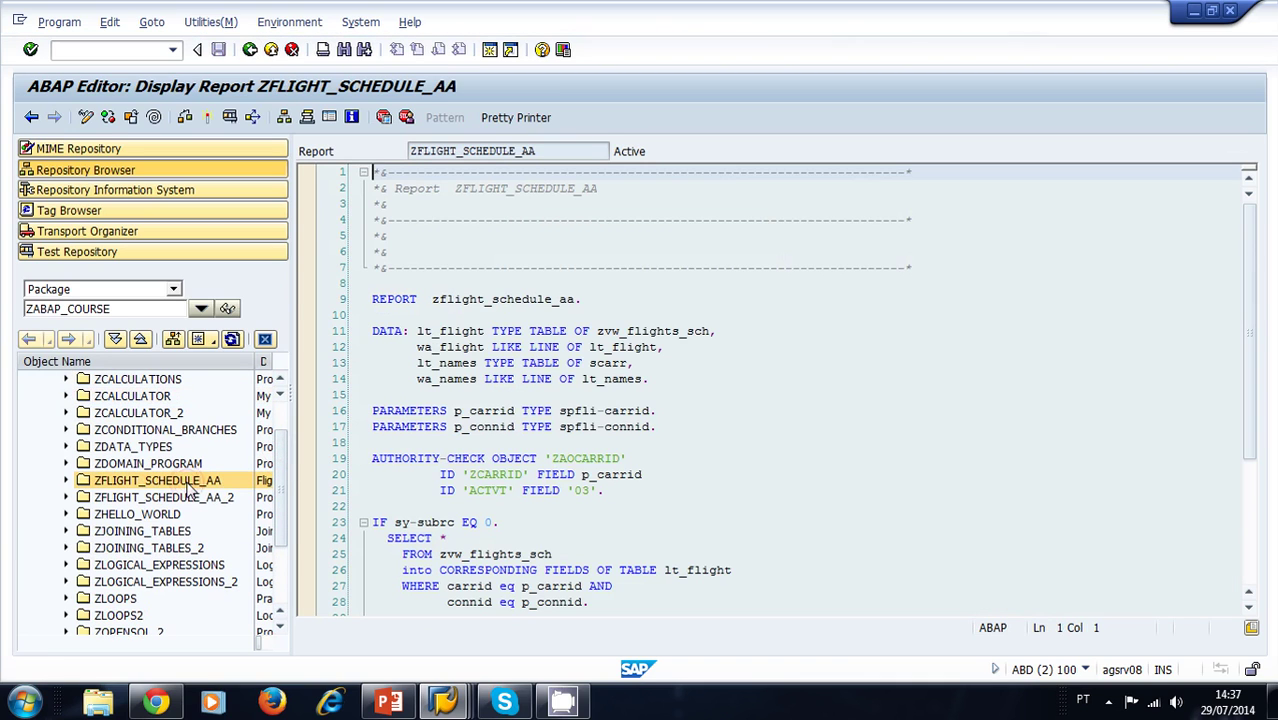
left_click(86, 117)
left_click(489, 316)
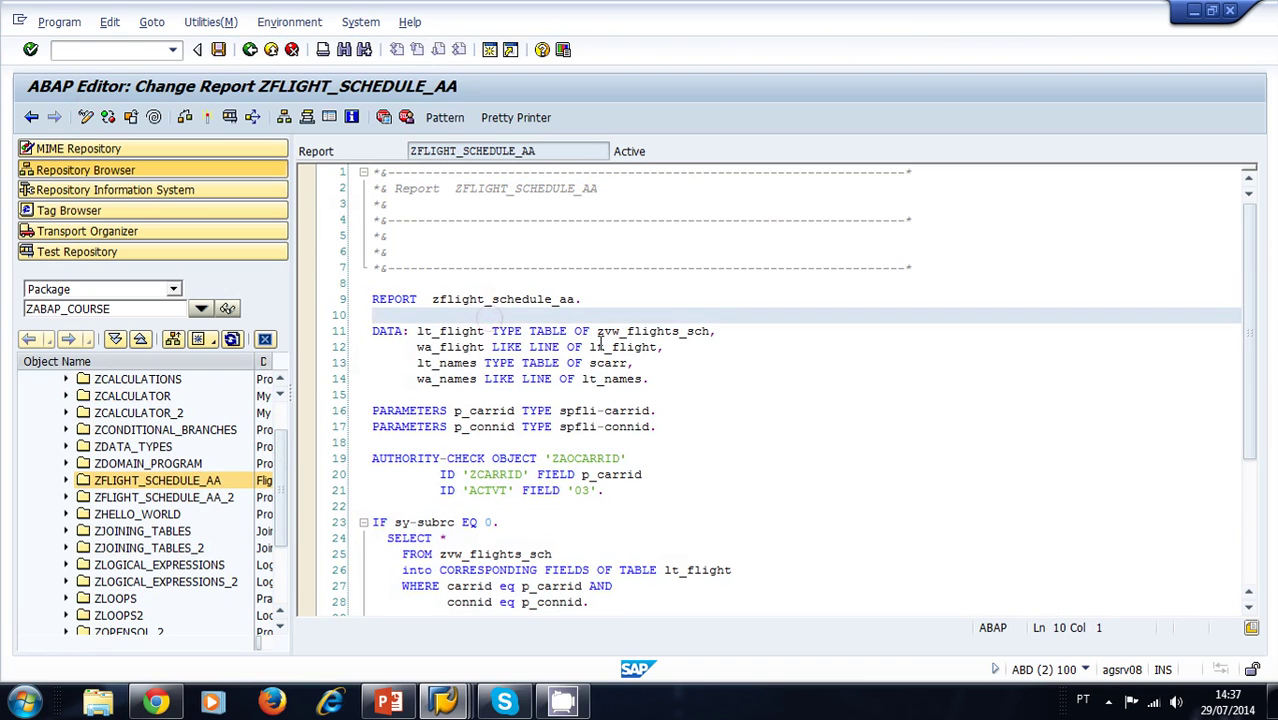
Add 'INCLUDE zinclude_header.' below REPORT using code completion, and activate the report.
type("inc")
key("Tab")
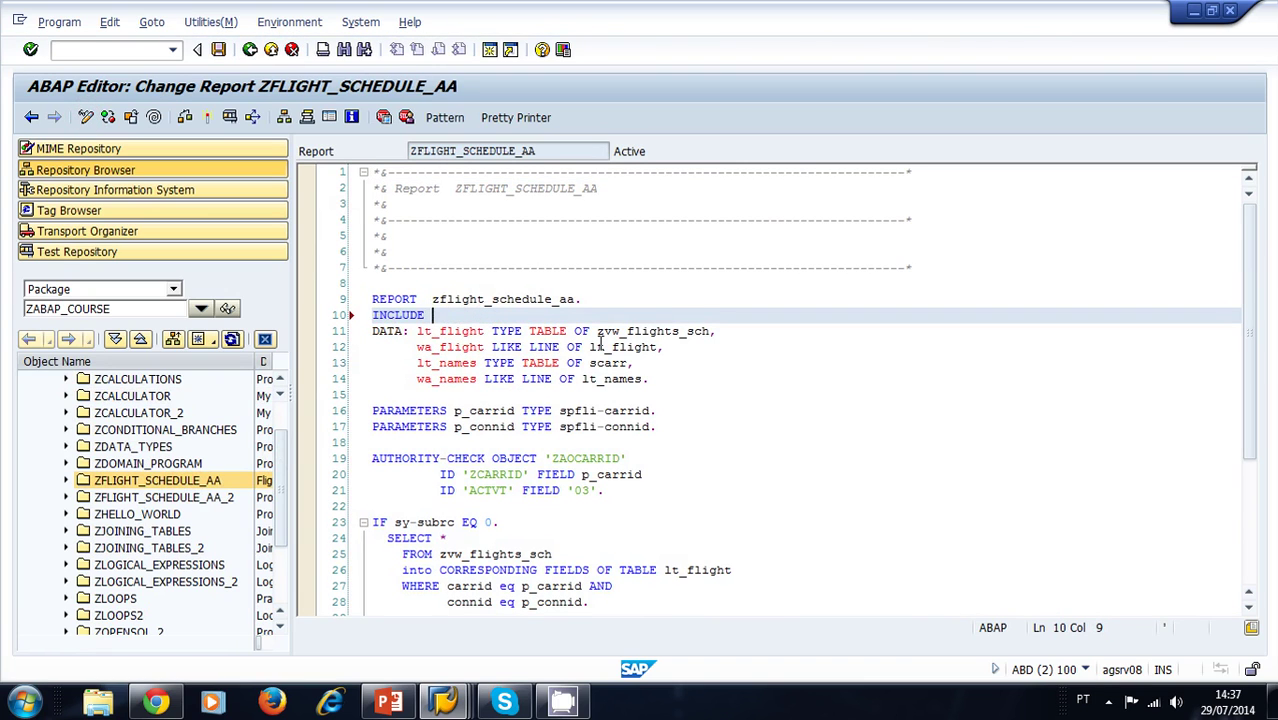
key("Tab")
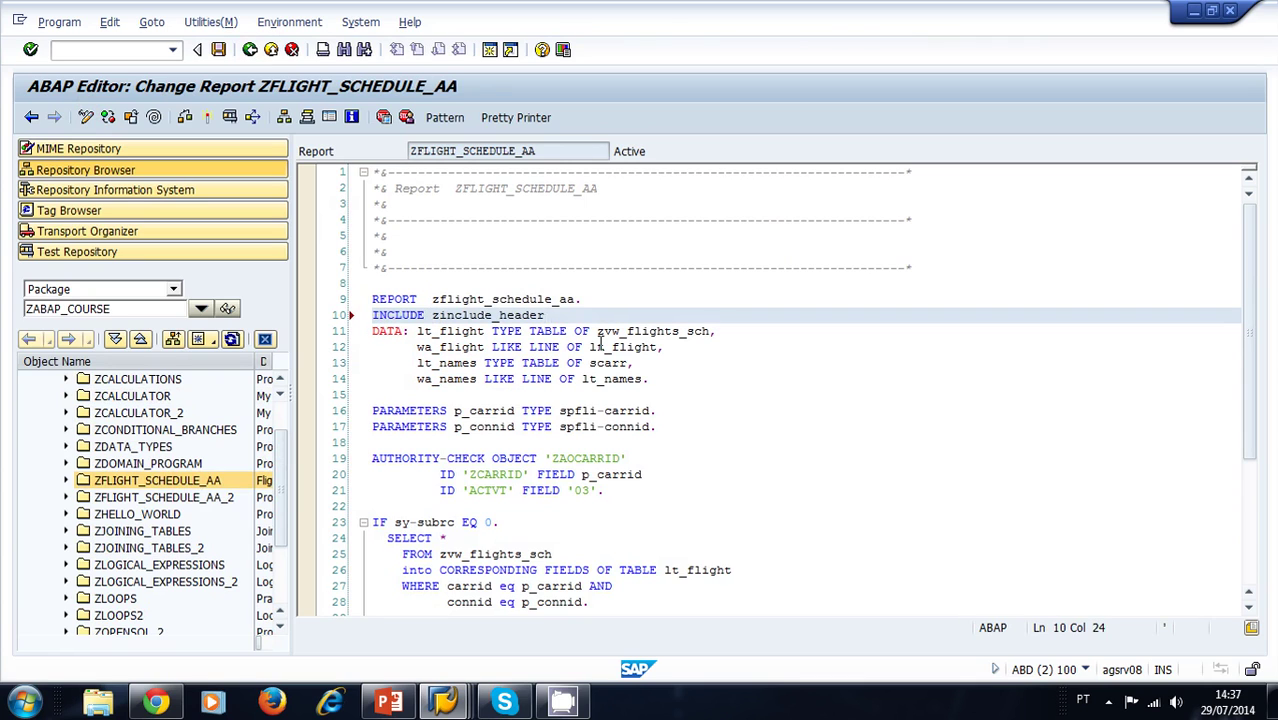
type(".")
key("Return")
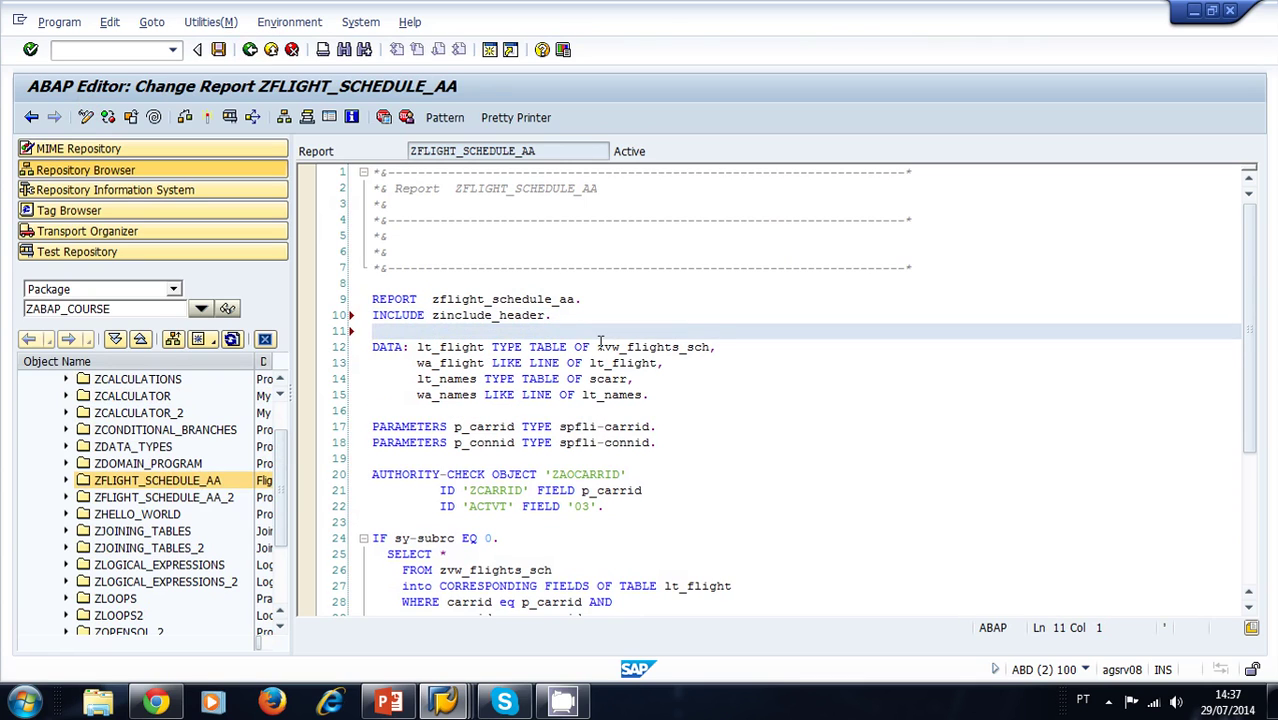
left_click(746, 310)
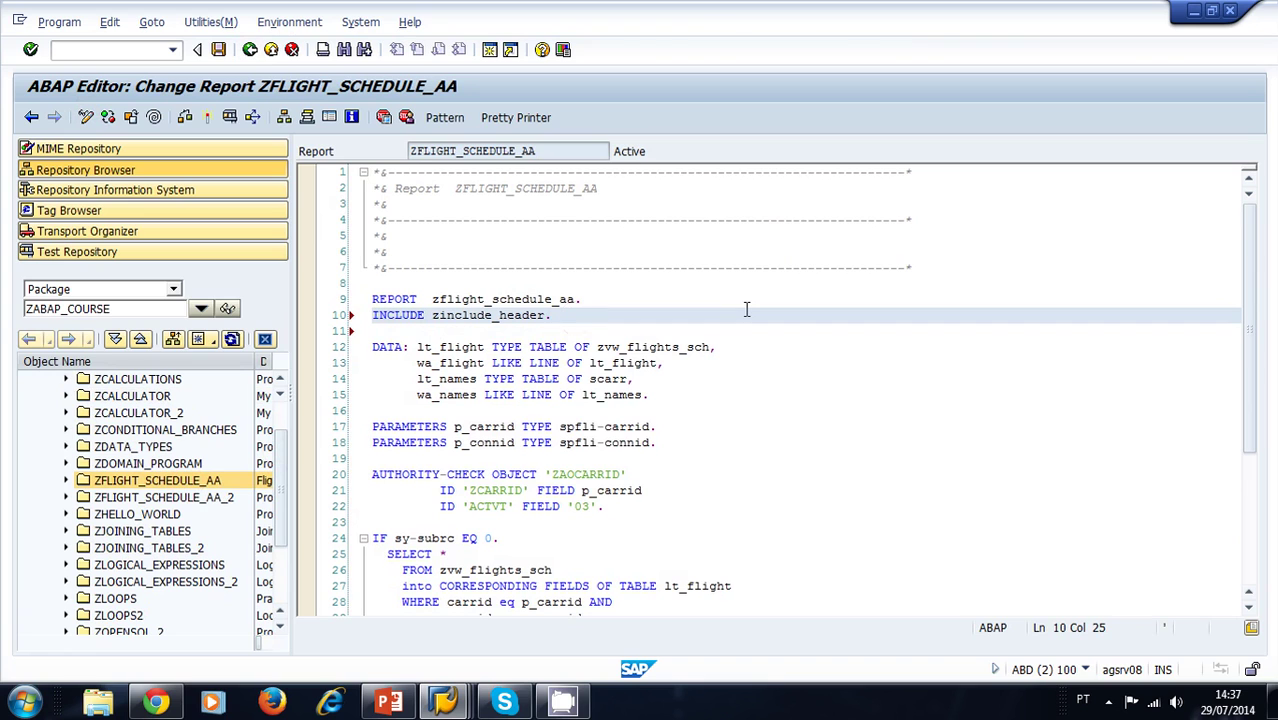
key("ctrl+F3")
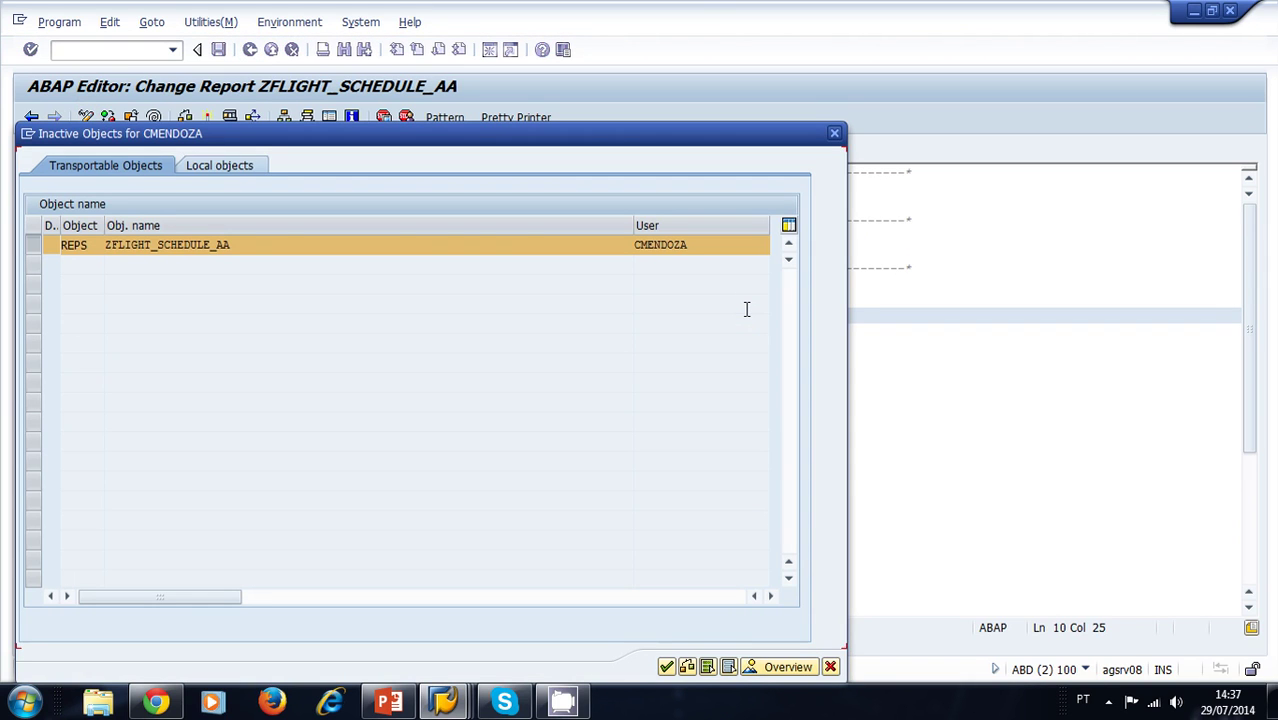
key("Return")
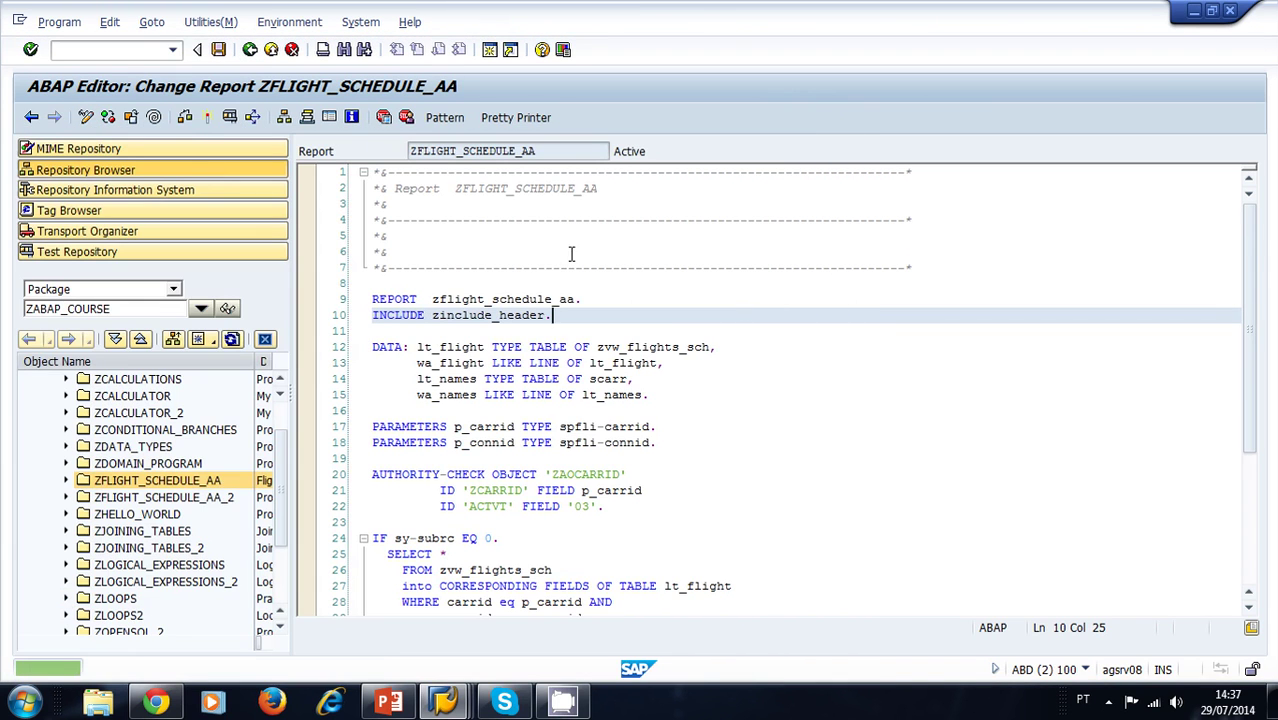
left_click(229, 119)
type("aa")
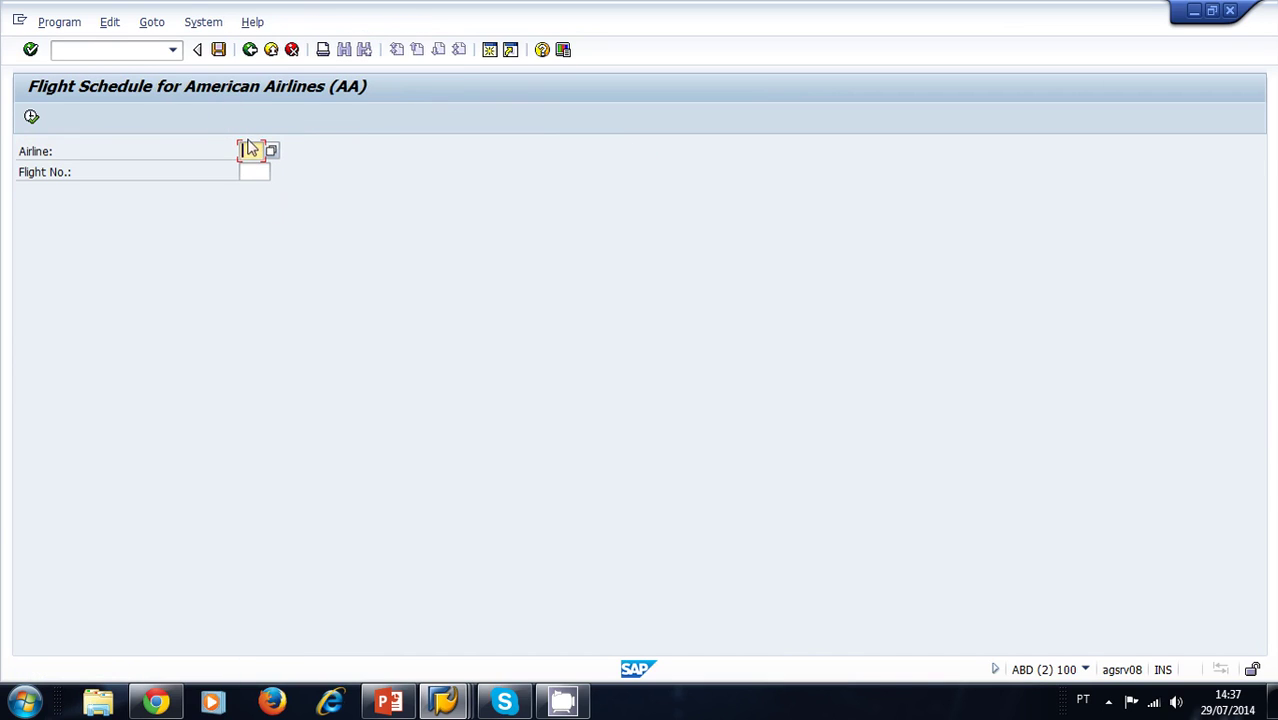
left_click(253, 172)
left_click(32, 117)
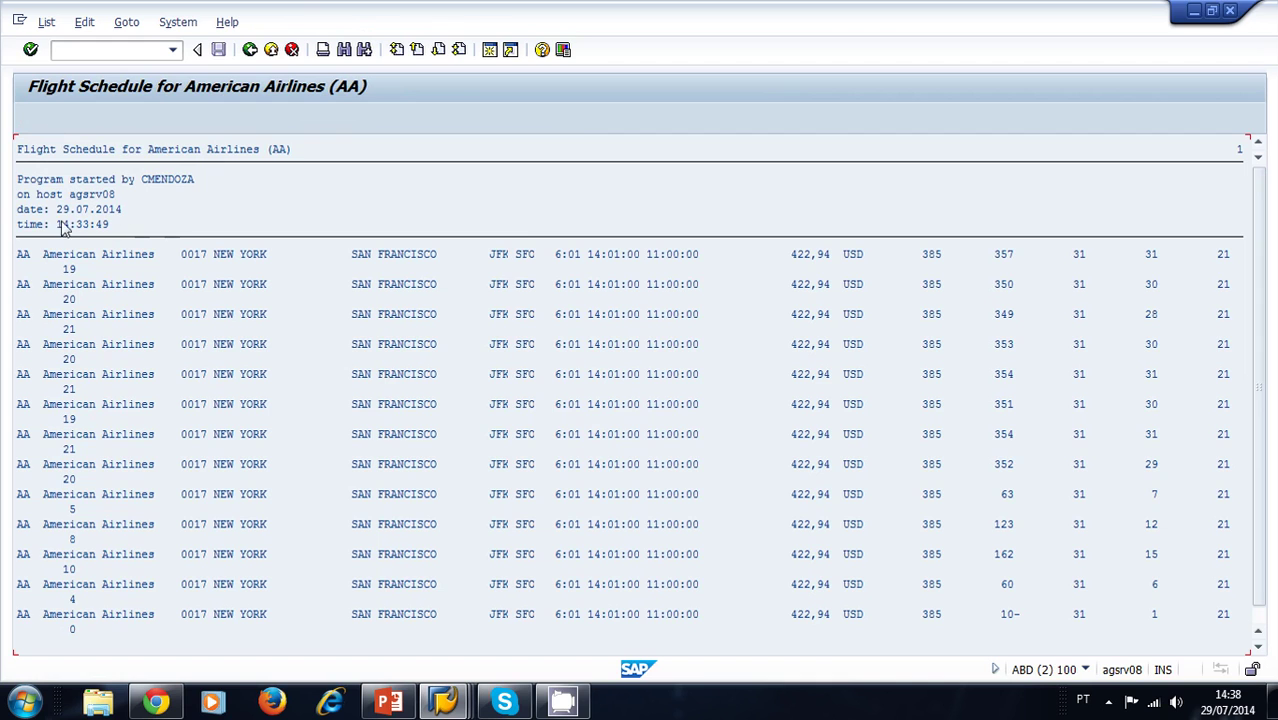
left_click(250, 50)
left_click(250, 50)
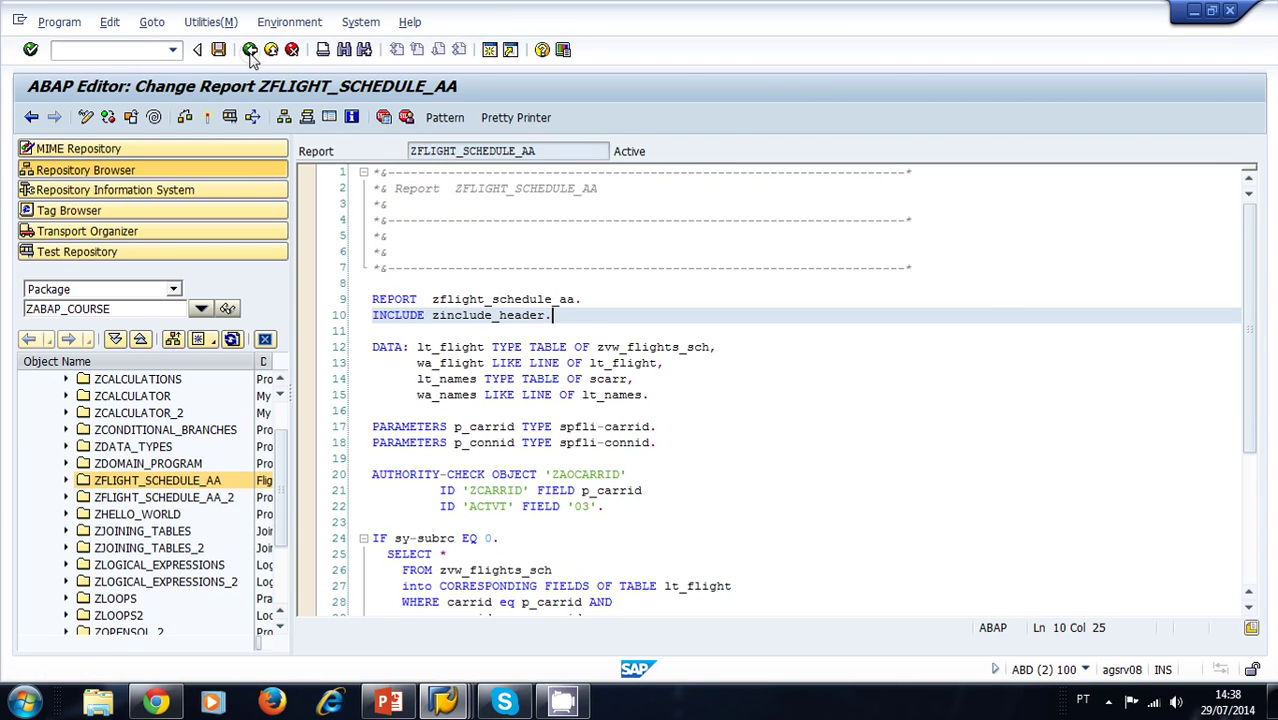
Open ZINCLUDE_HEADER and add WRITE: 'hi!'. on a new line below ULINE.
double_click(497, 315)
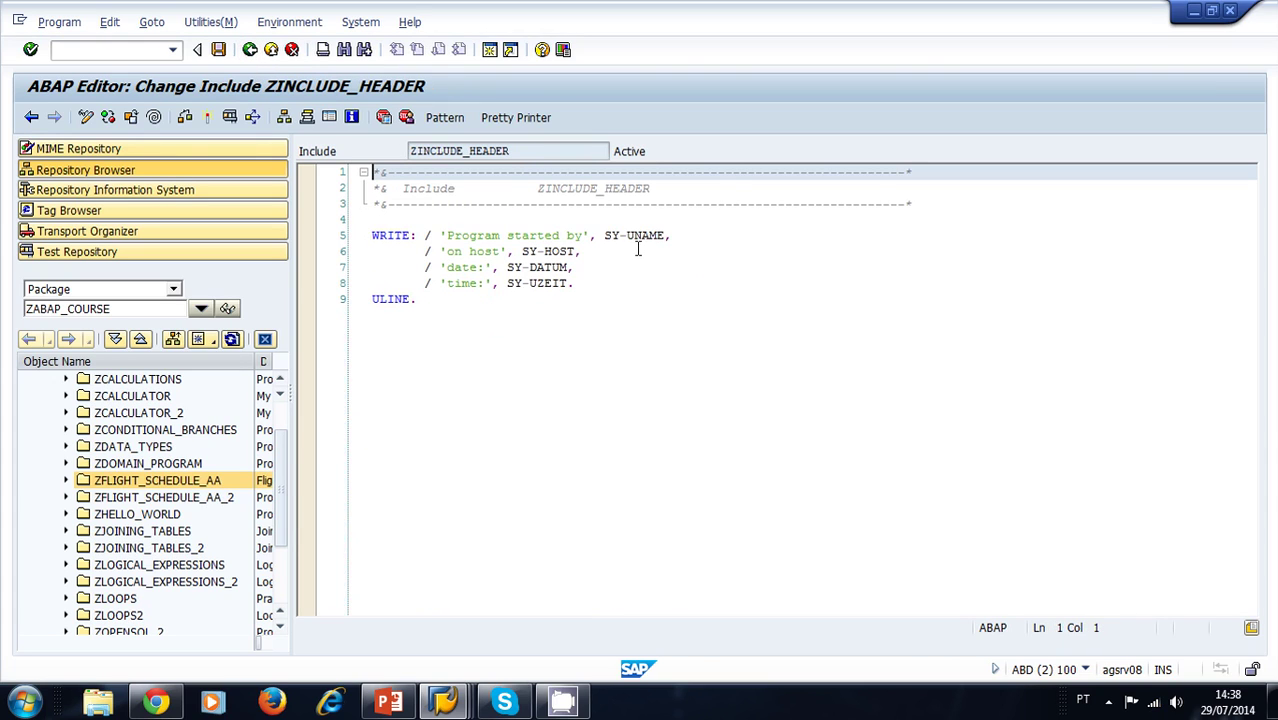
left_click(566, 296)
key("Return")
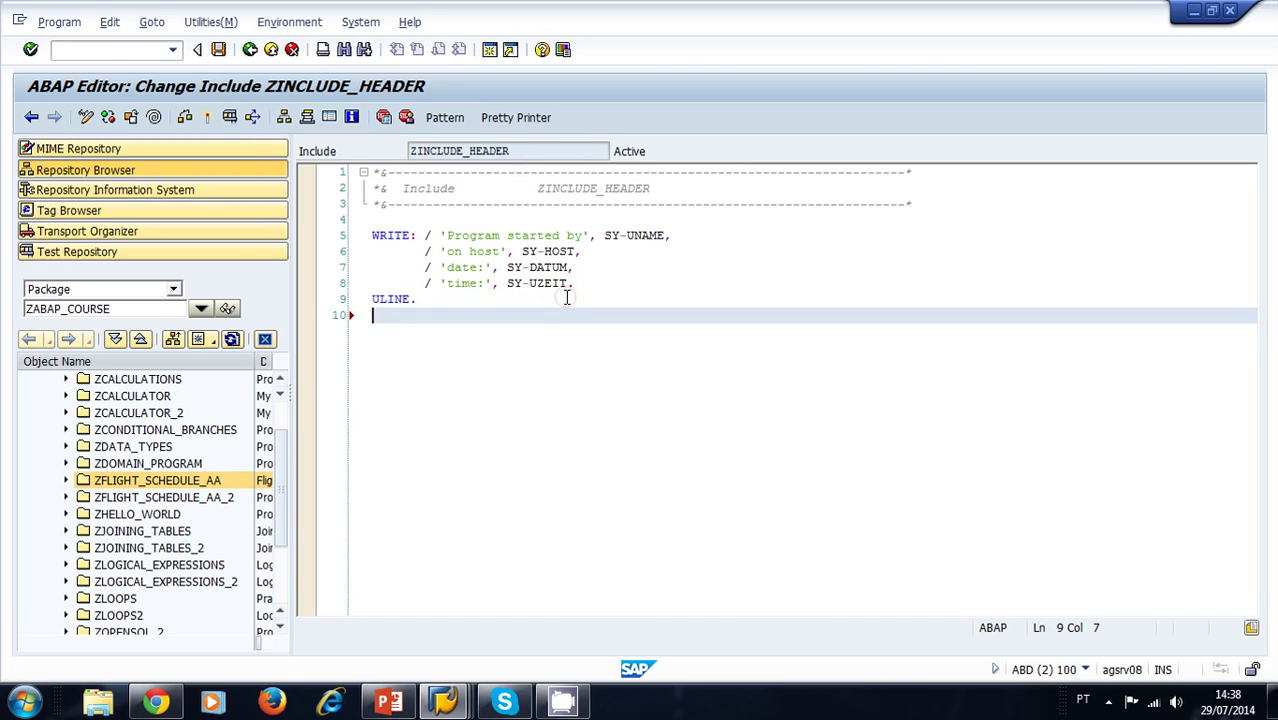
key("Return")
type("ca")
key("BackSpace")
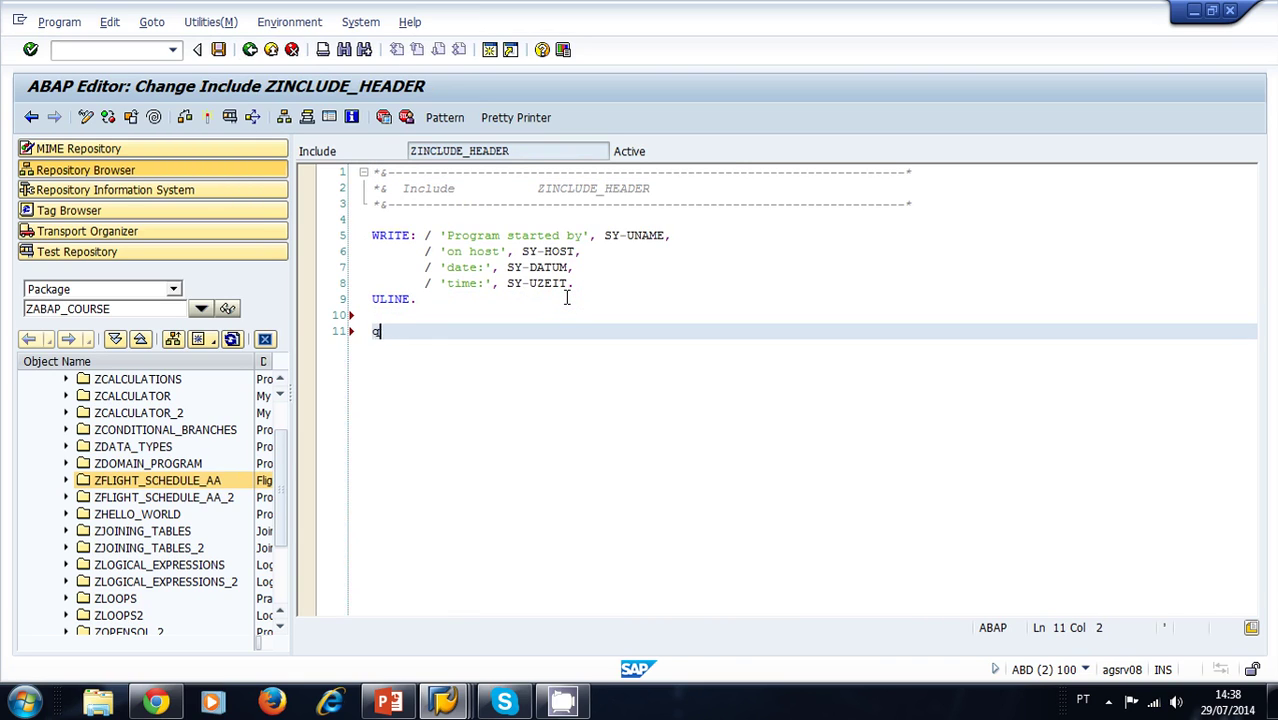
key("Tab")
type("'h")
type("i")
key("End")
type("!")
Start activating the include and choose ZFLIGHT_SCHEDULE_AA as its main program.
key("ctrl+F2")
left_click_drag(132, 236, 714, 326)
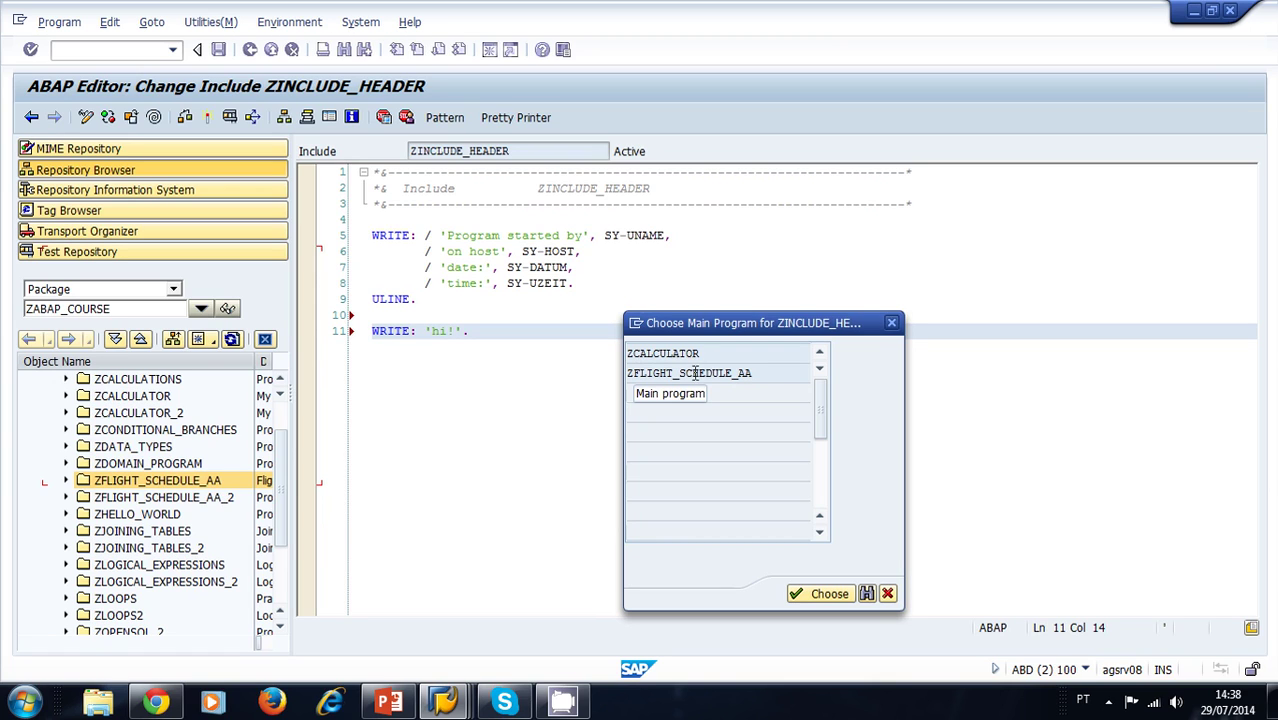
left_click(696, 354)
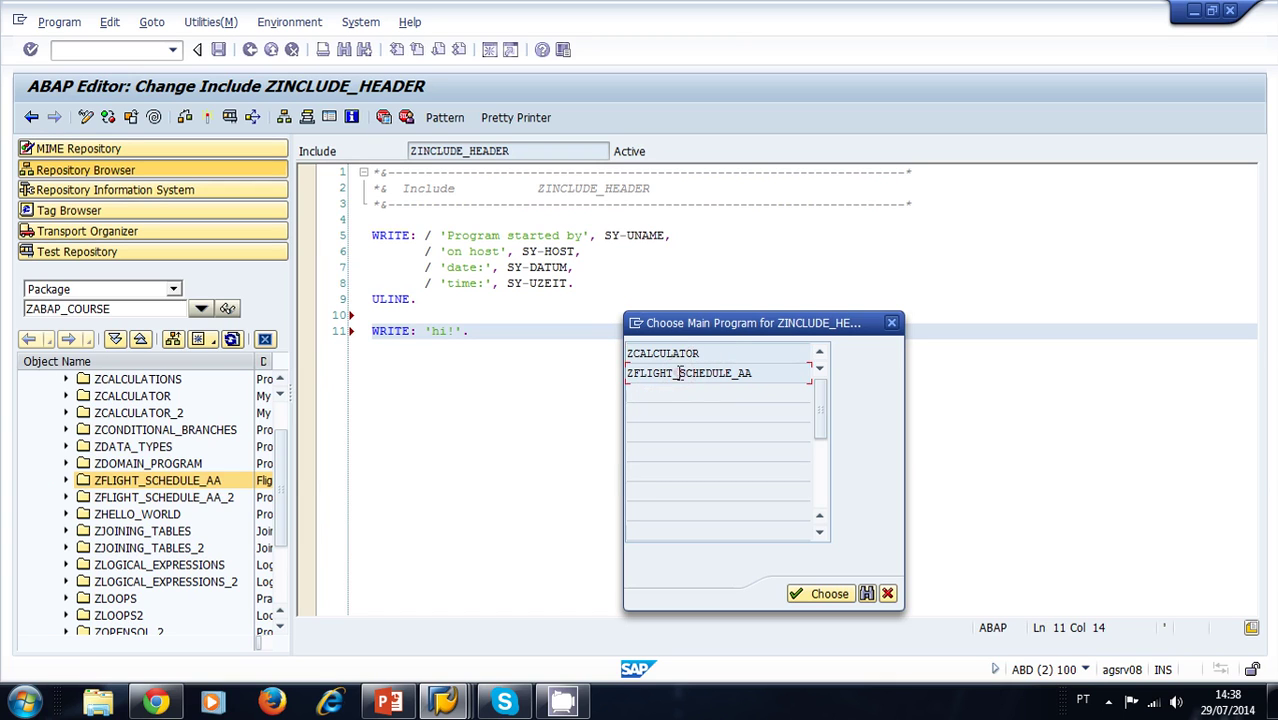
double_click(695, 373)
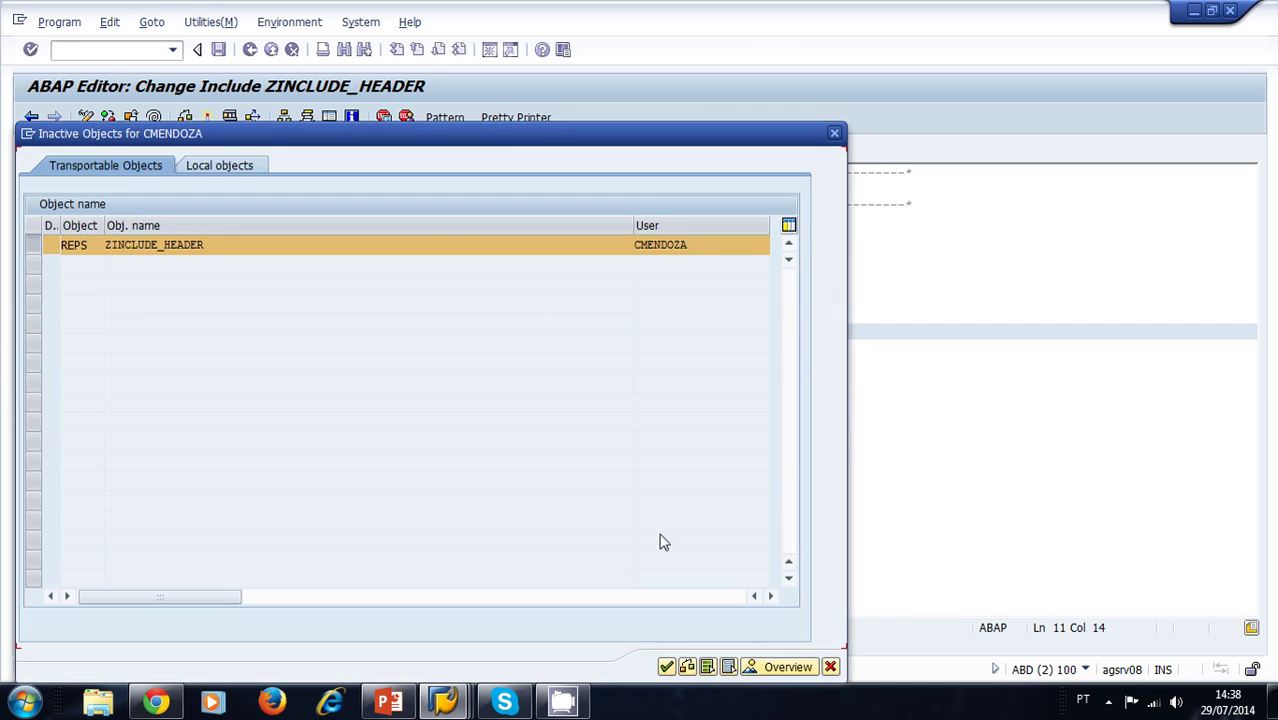
Activate ZINCLUDE_HEADER, run ZCALCULATOR with OPT1=3 and OPT2=3, then return to the include.
left_click(668, 668)
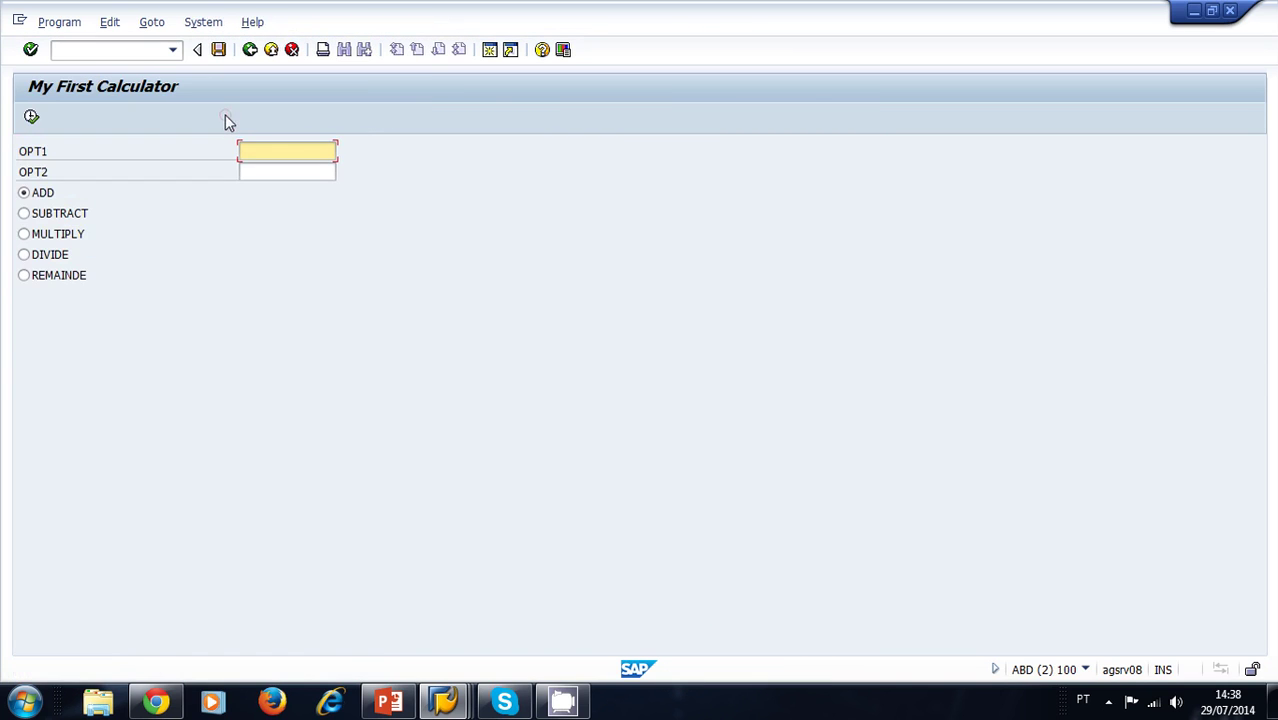
type("3")
left_click(288, 170)
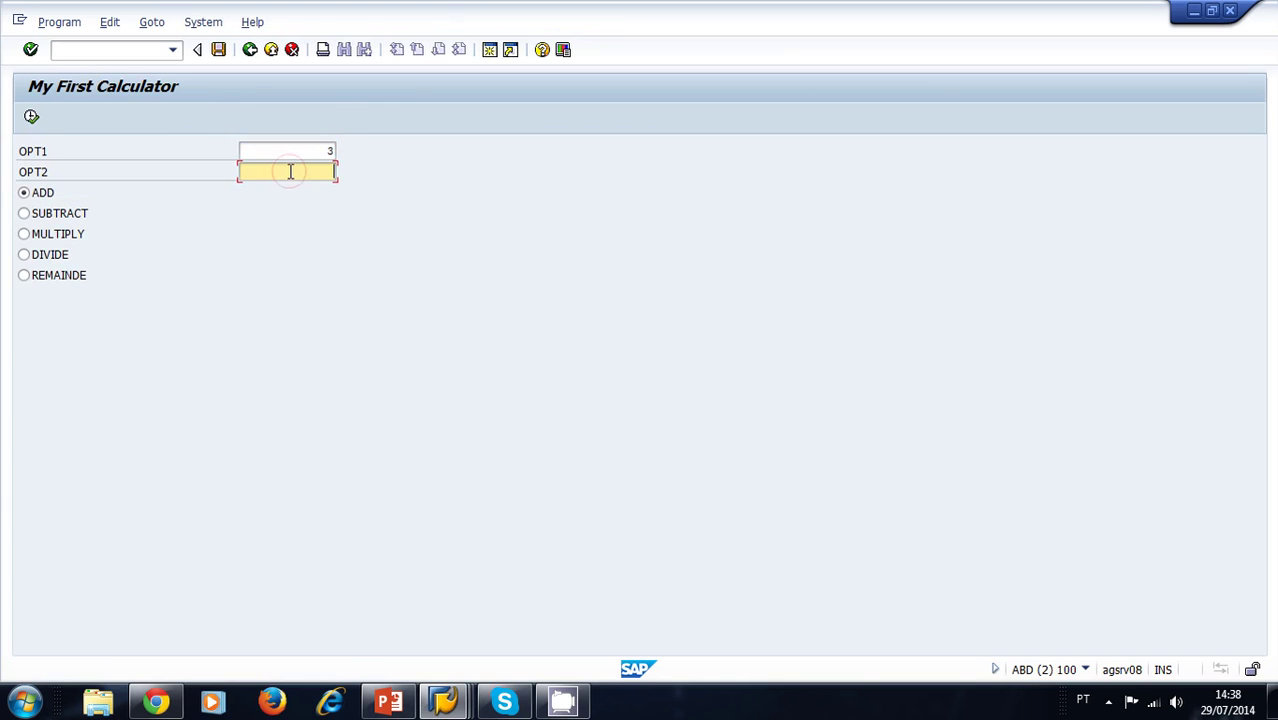
type("3")
left_click(31, 117)
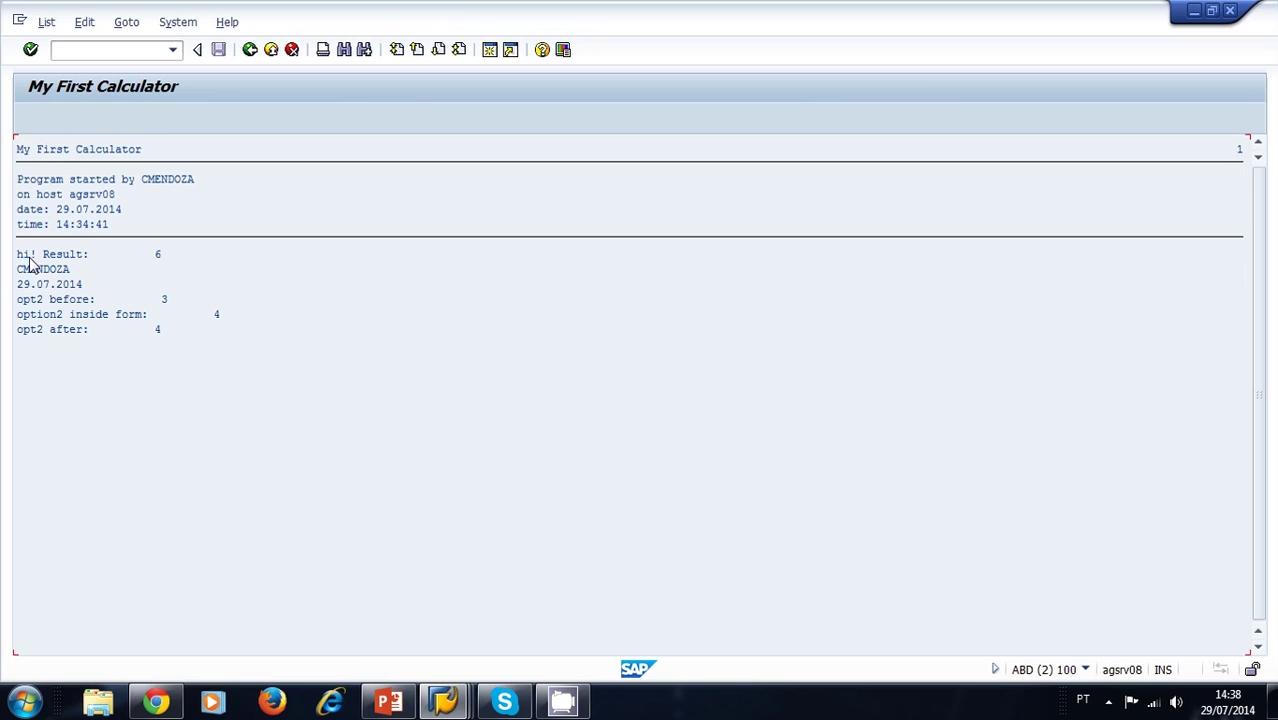
left_click(250, 50)
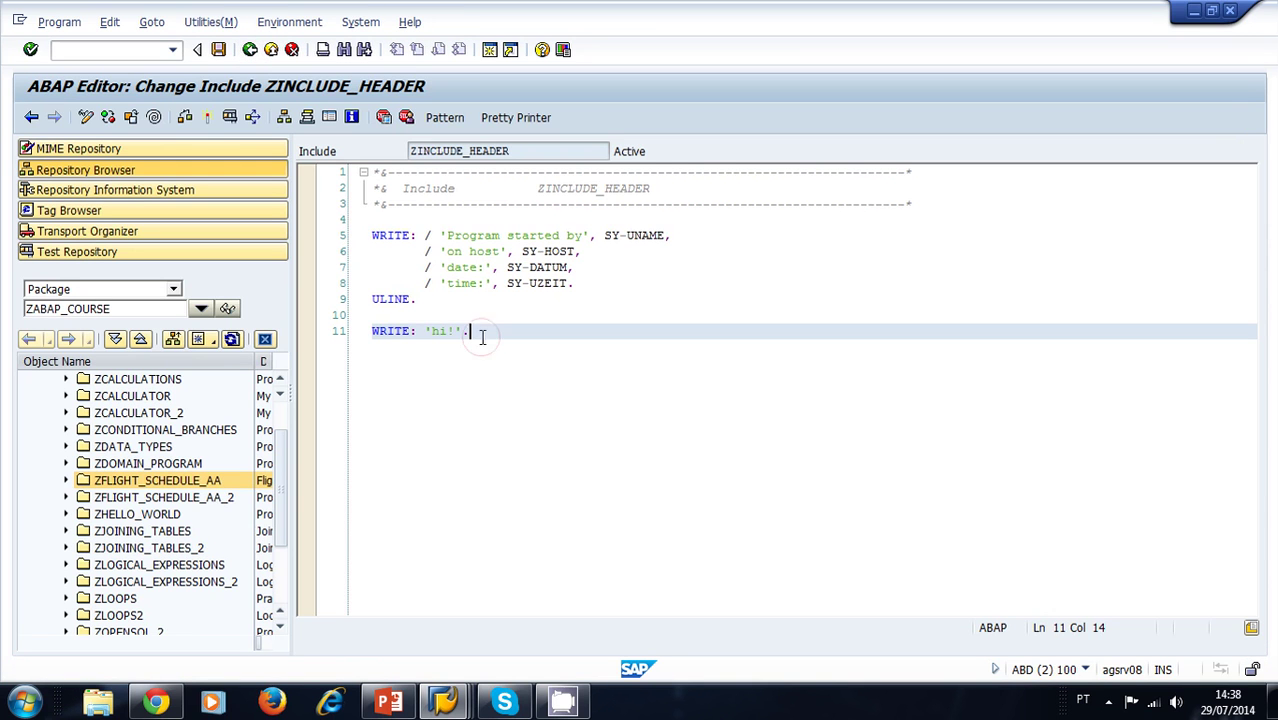
Delete the WRITE: 'hi!'. line and reactivate ZINCLUDE_HEADER so it ends with ULINE.
left_click_drag(482, 337, 368, 333)
key("BackSpace")
key("BackSpace")
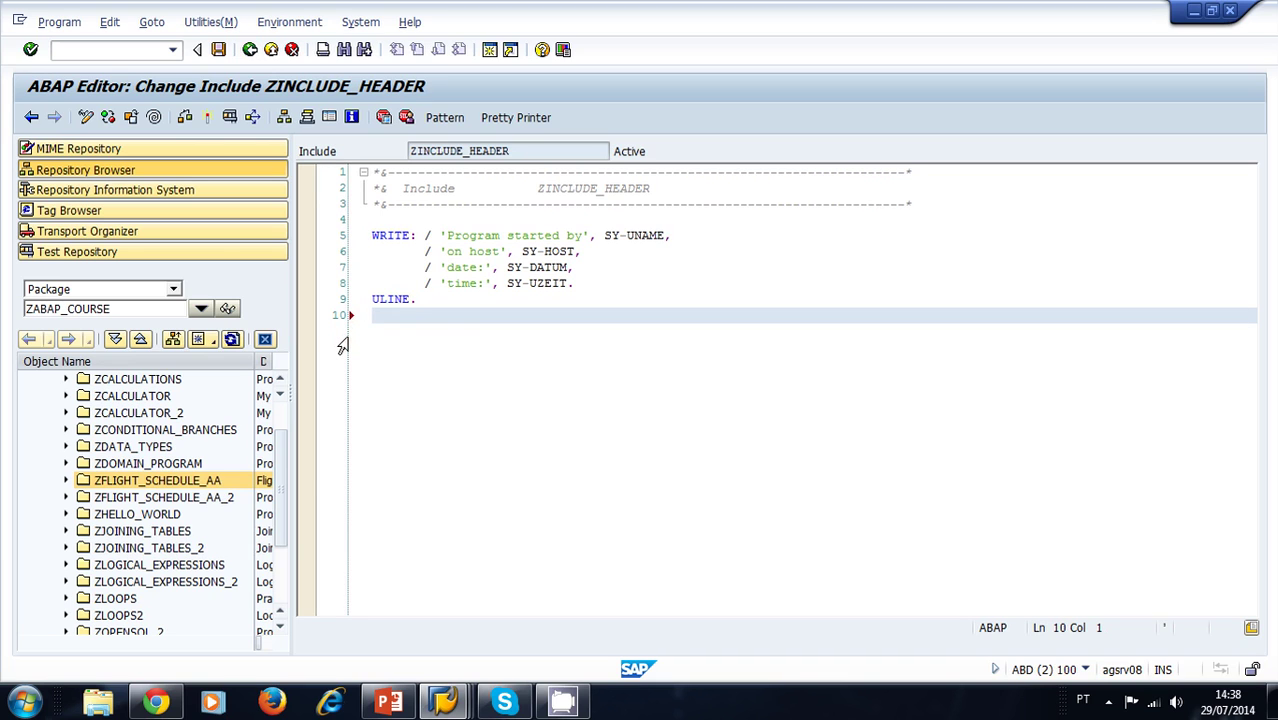
key("ctrl+F3")
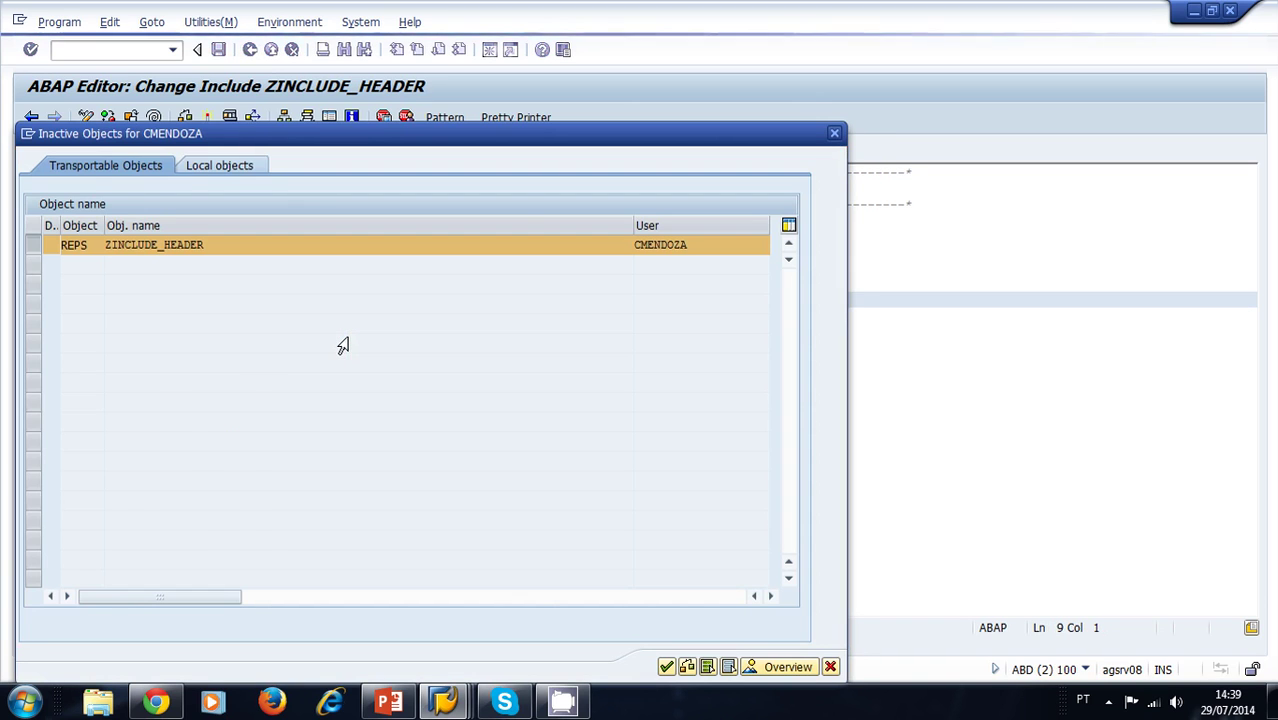
key("Return")
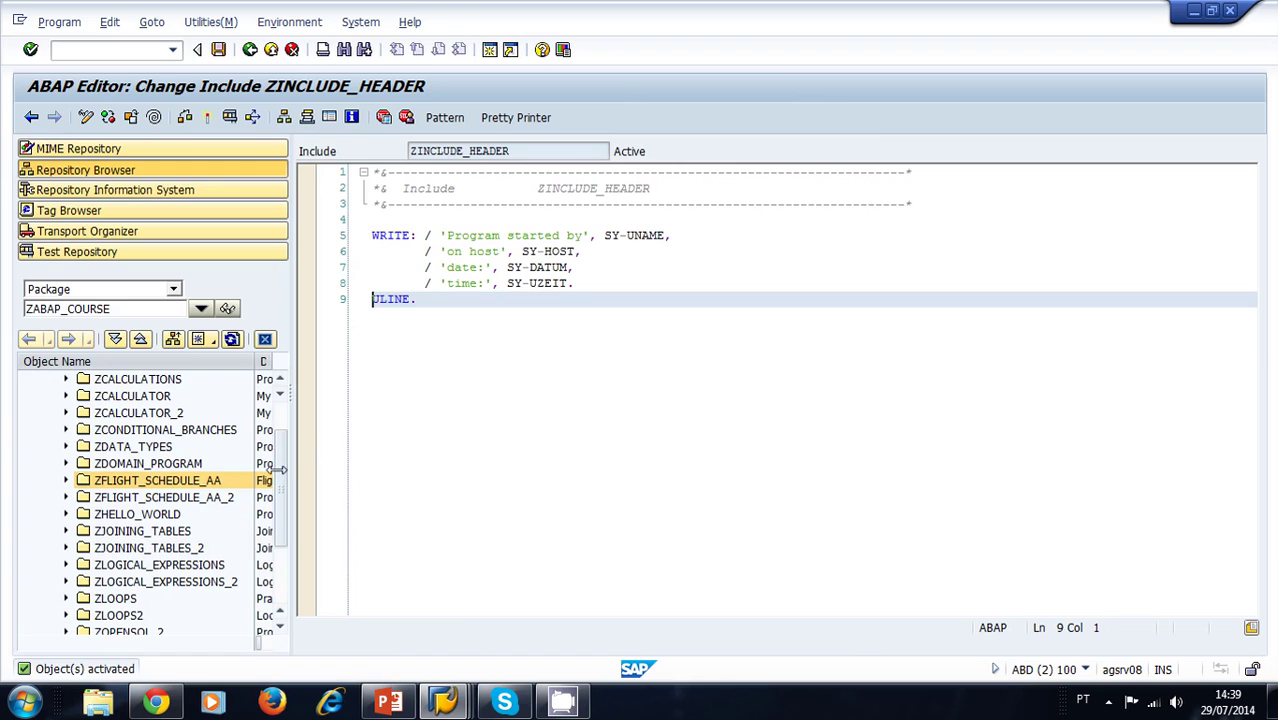
scroll(281, 426, "up", 3)
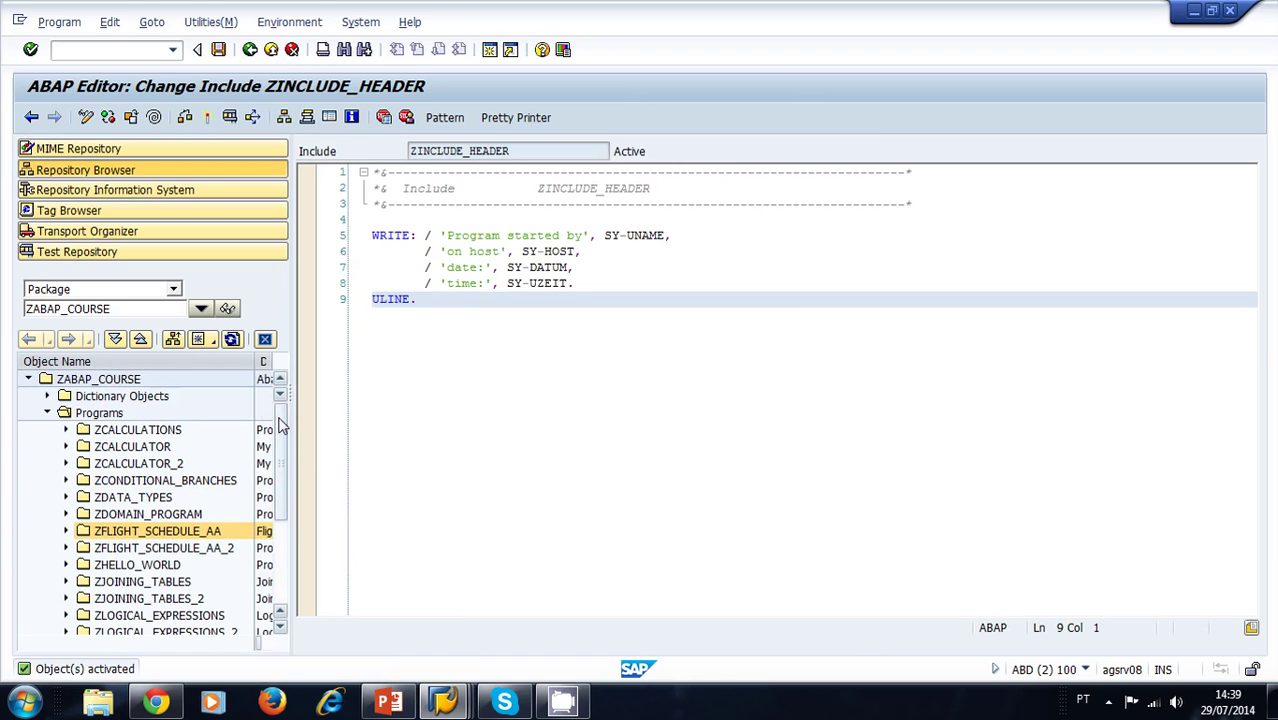